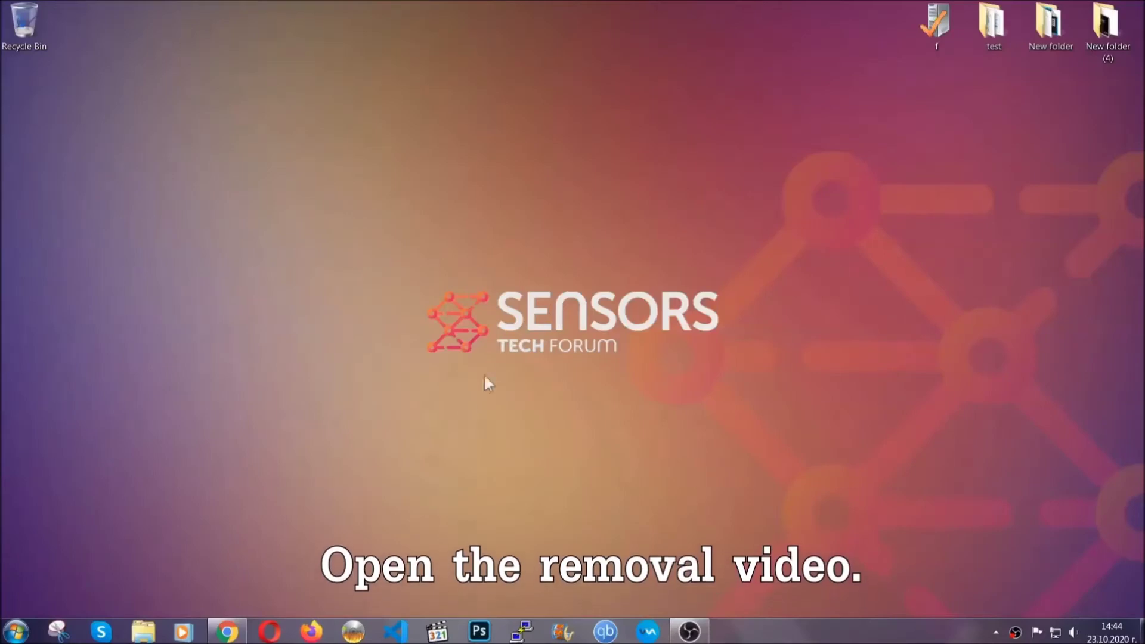
- From the YouTube video's description, follow the sensorstechforum link and launch the downloaded SpyHunter-Installer.exe
click(227, 632)
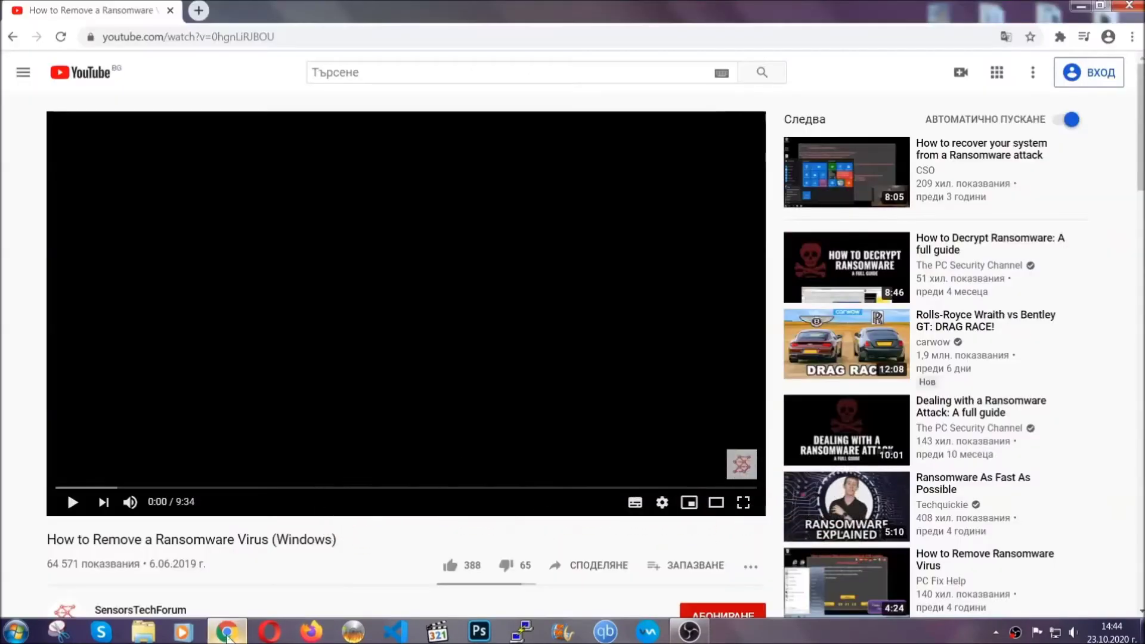
scroll(205, 484, down, 3)
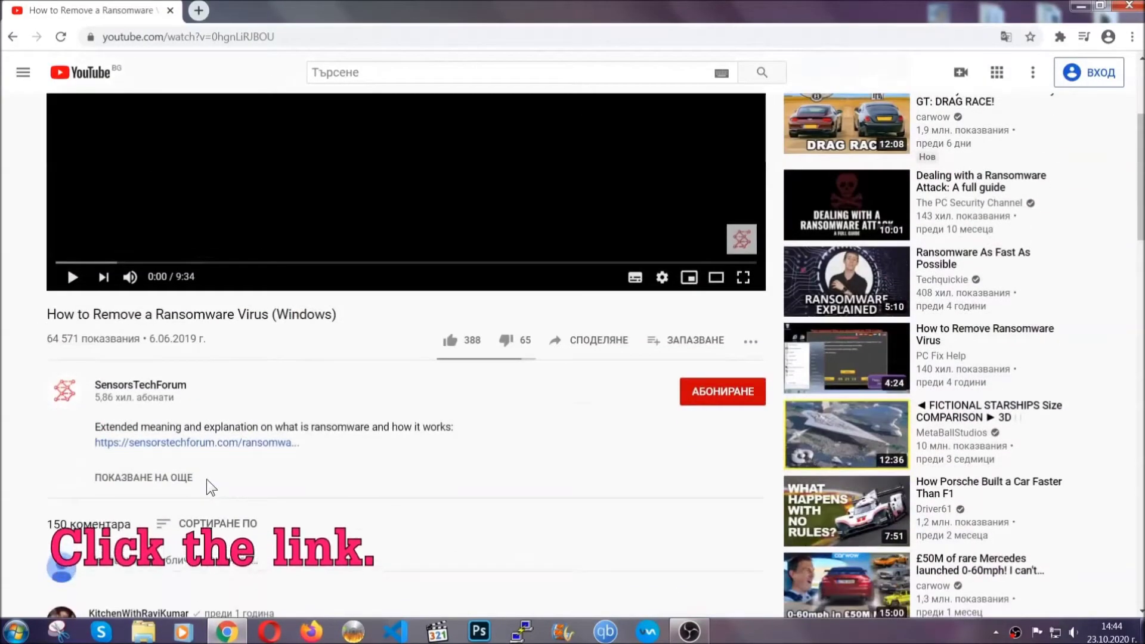
click(227, 447)
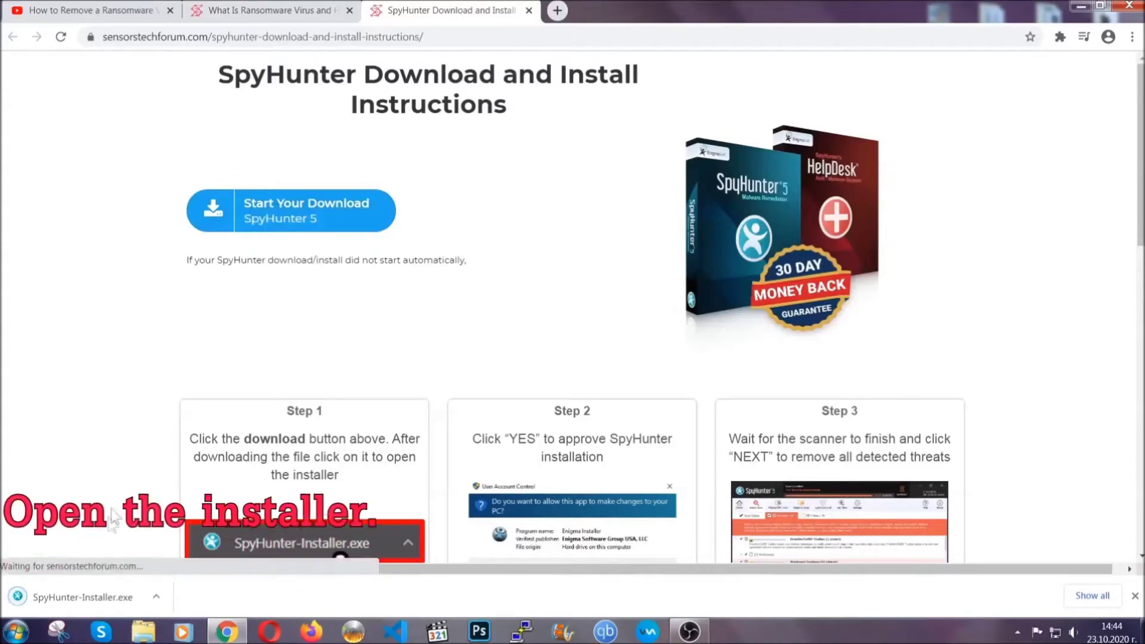
click(81, 595)
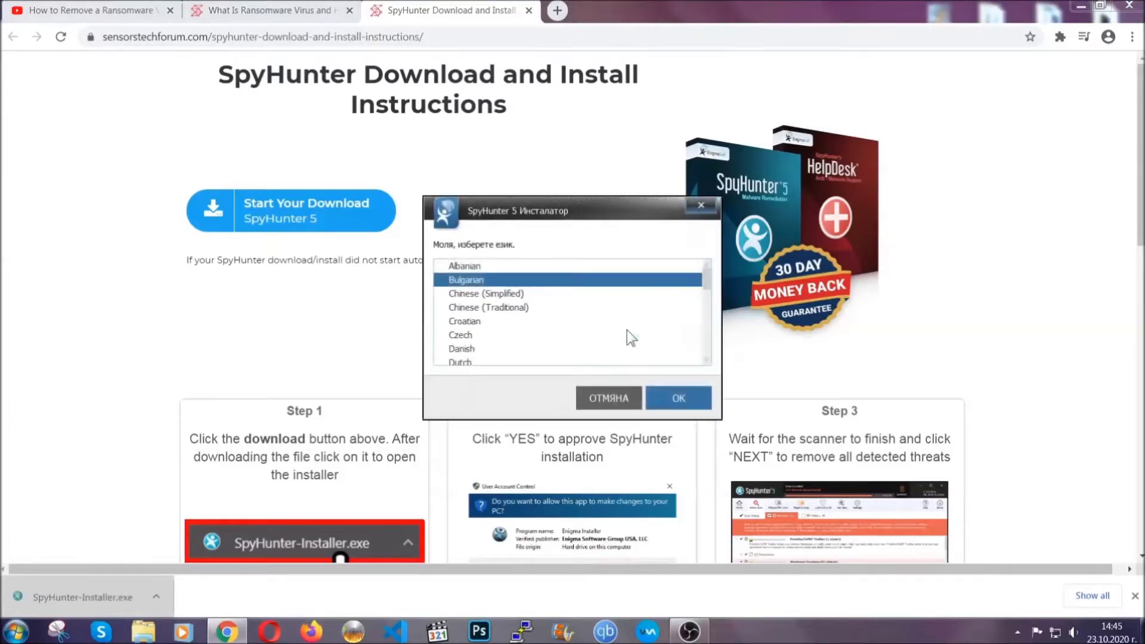
- Install SpyHunter 5 with English as the language, accepting the licence agreement and finishing setup
scroll(596, 332, down, 2)
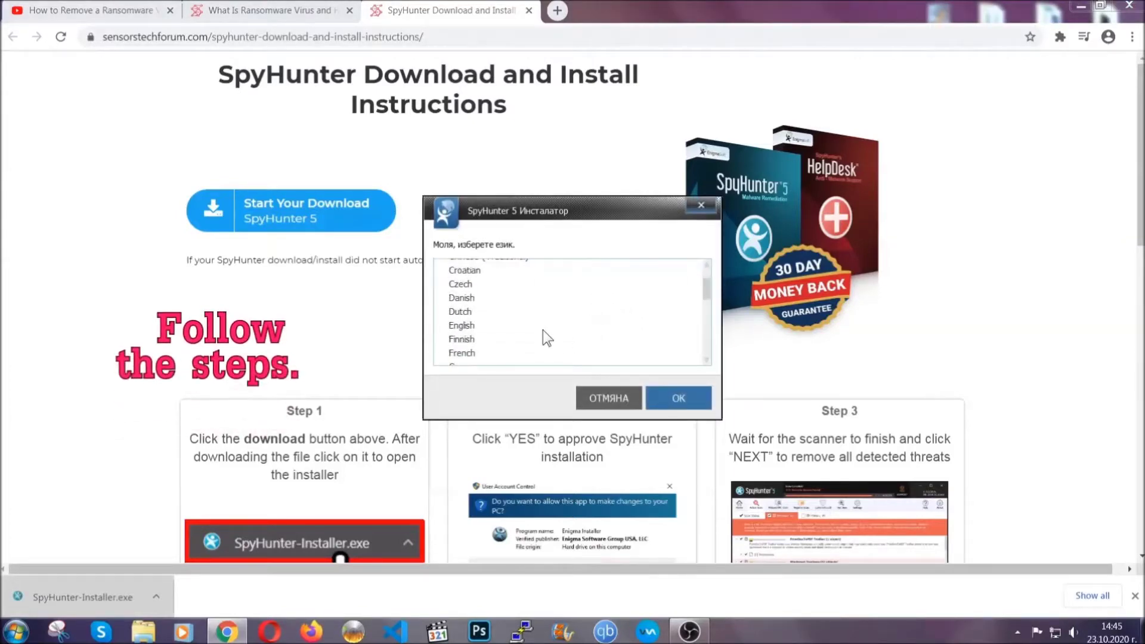
click(539, 326)
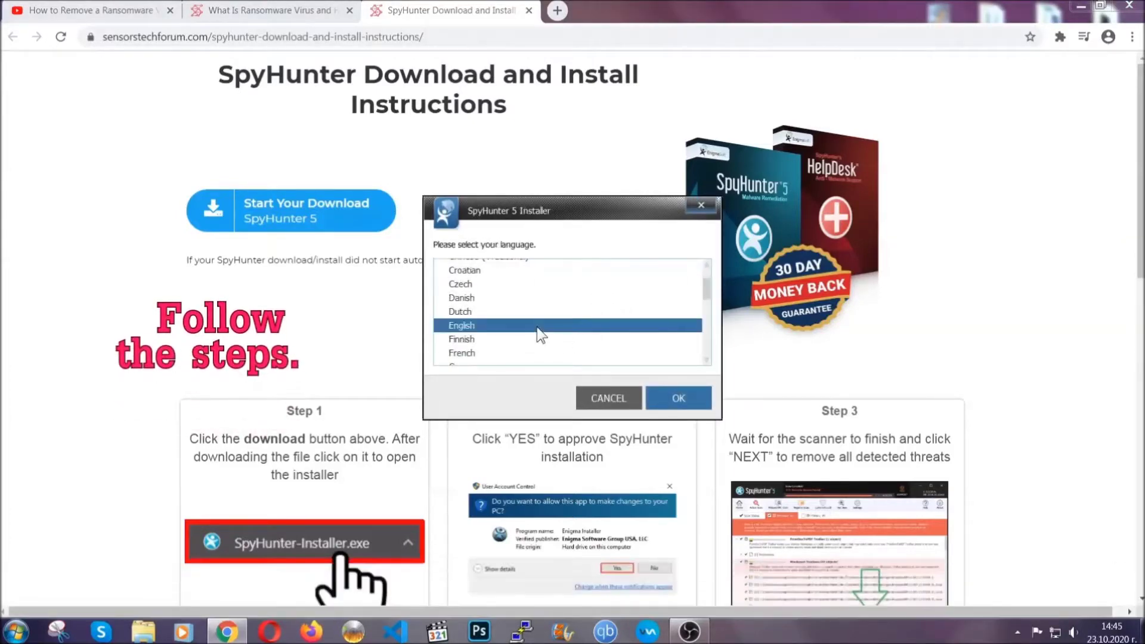
click(673, 397)
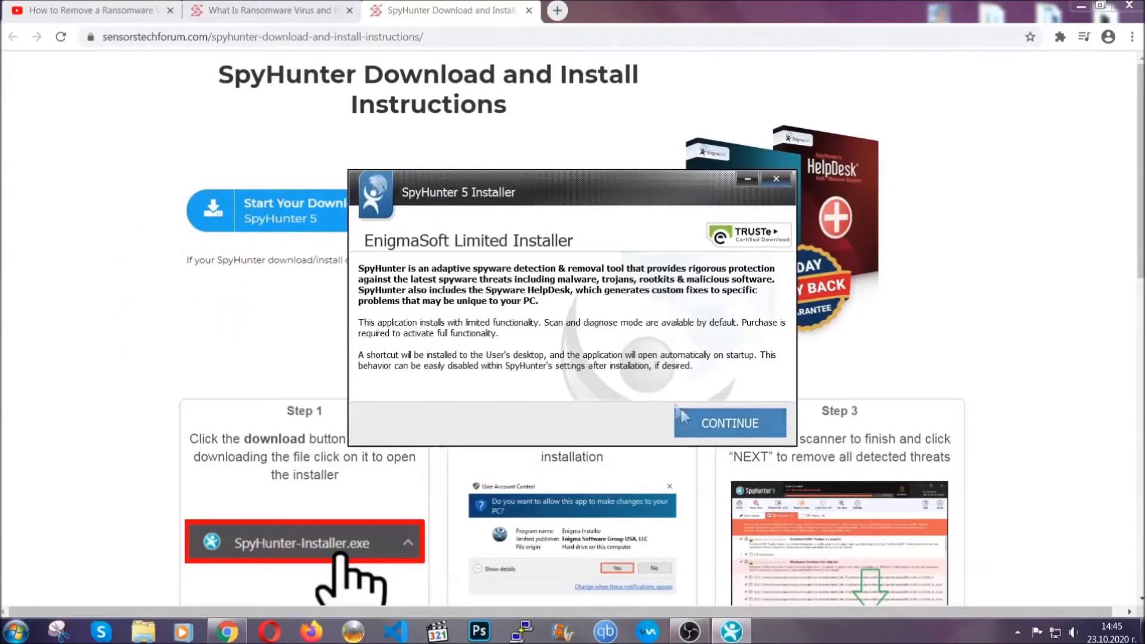
click(682, 418)
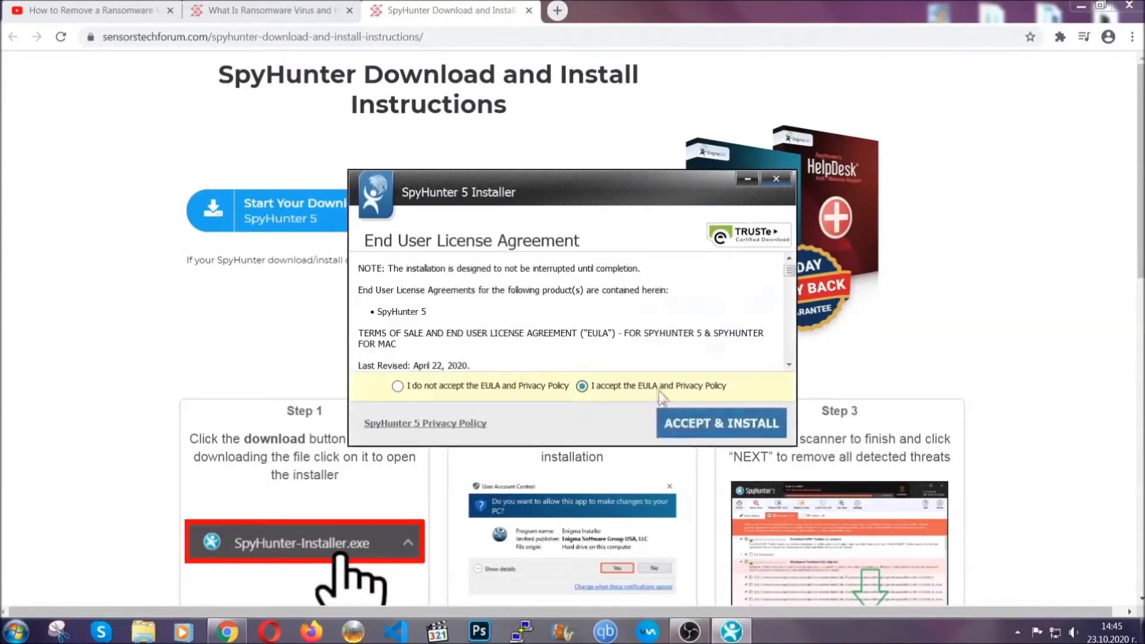
click(684, 422)
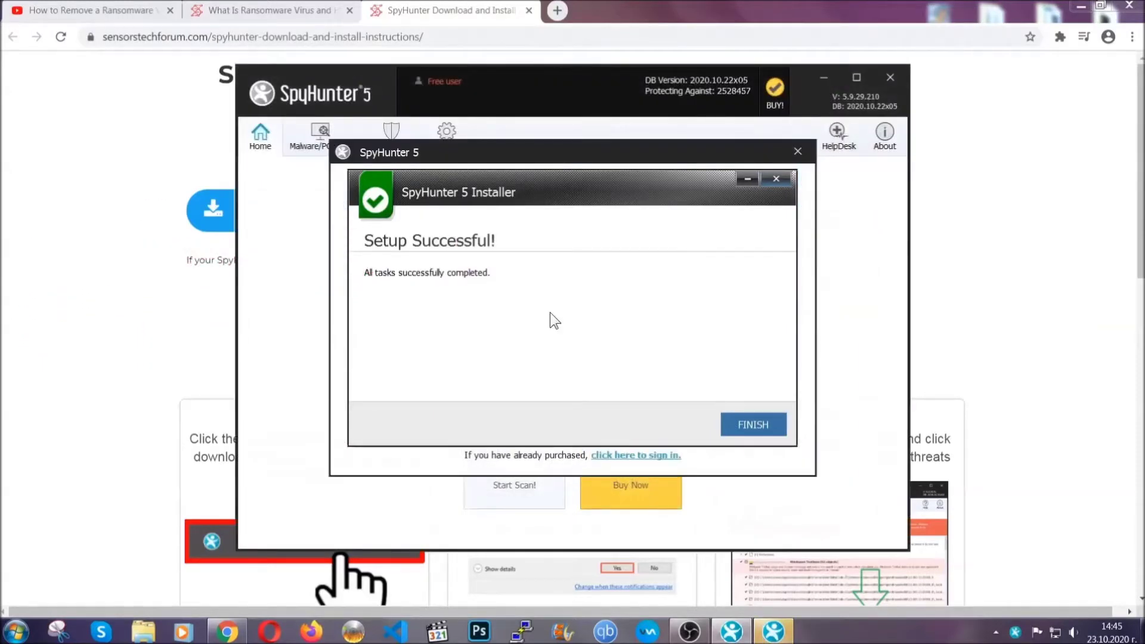
click(732, 427)
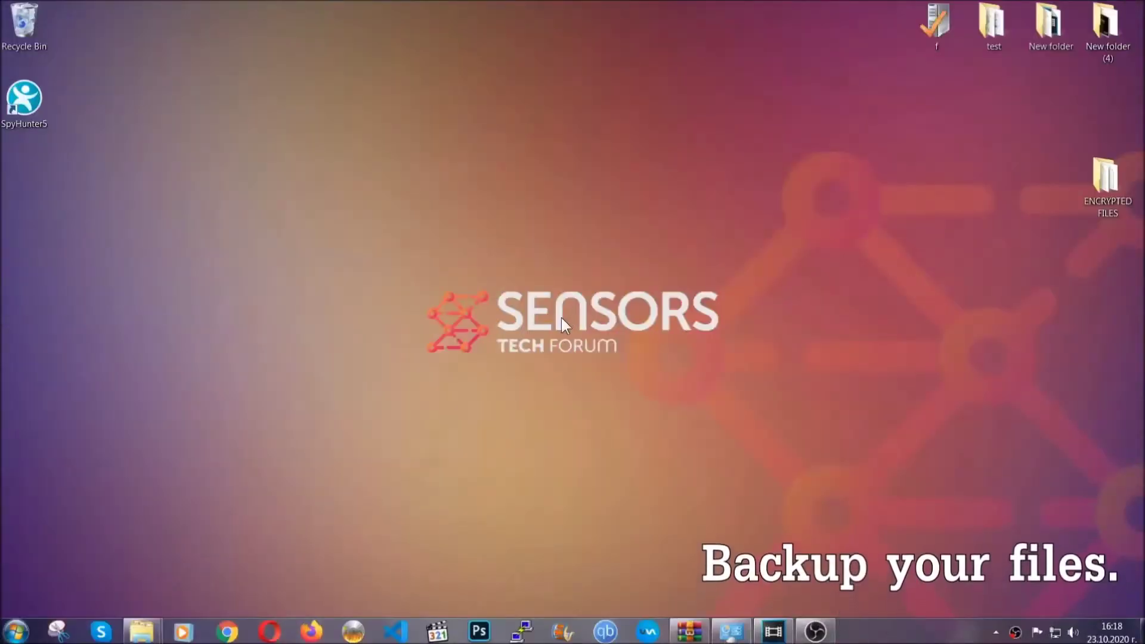
- Copy all six .efji files from the ENCRYPTED FILES folder
double_click(1099, 184)
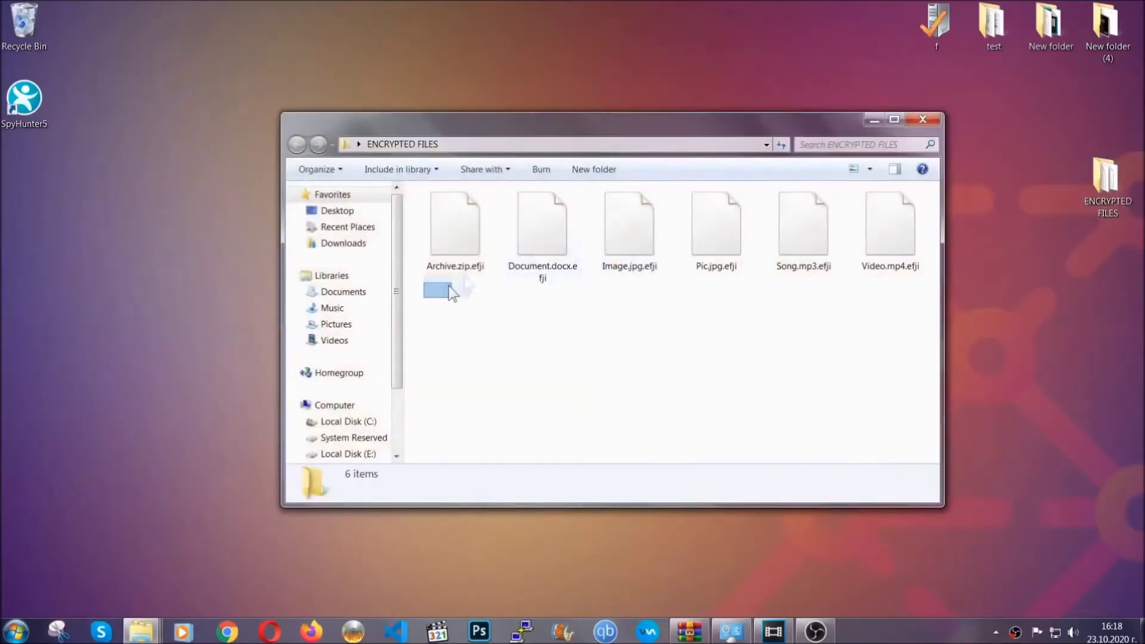
drag(450, 292, 895, 212)
right_click(895, 212)
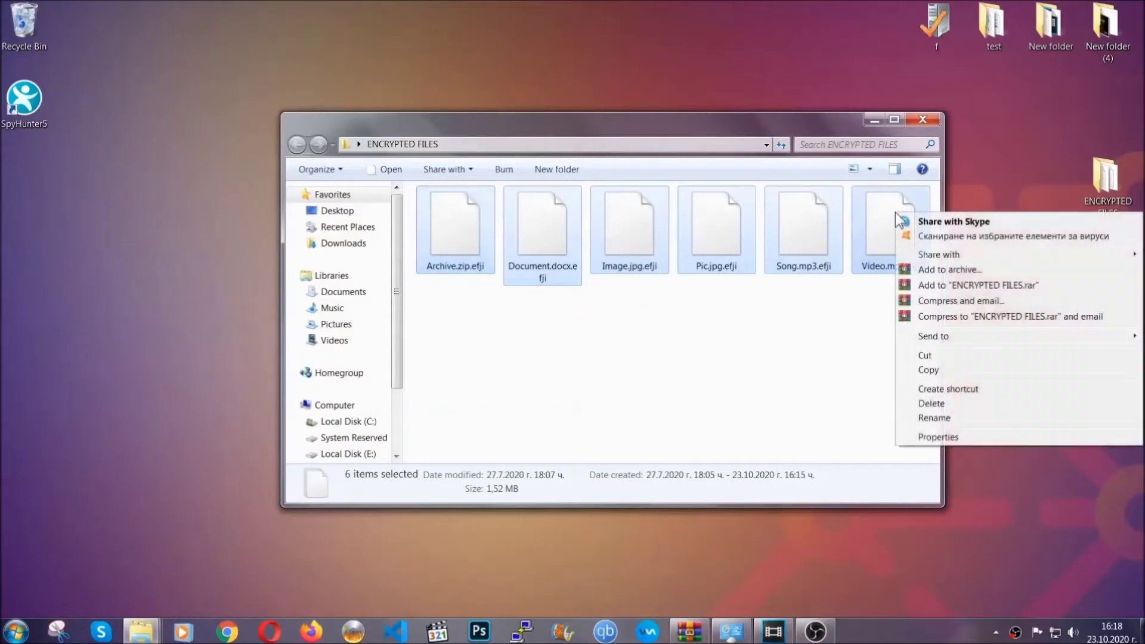
click(927, 370)
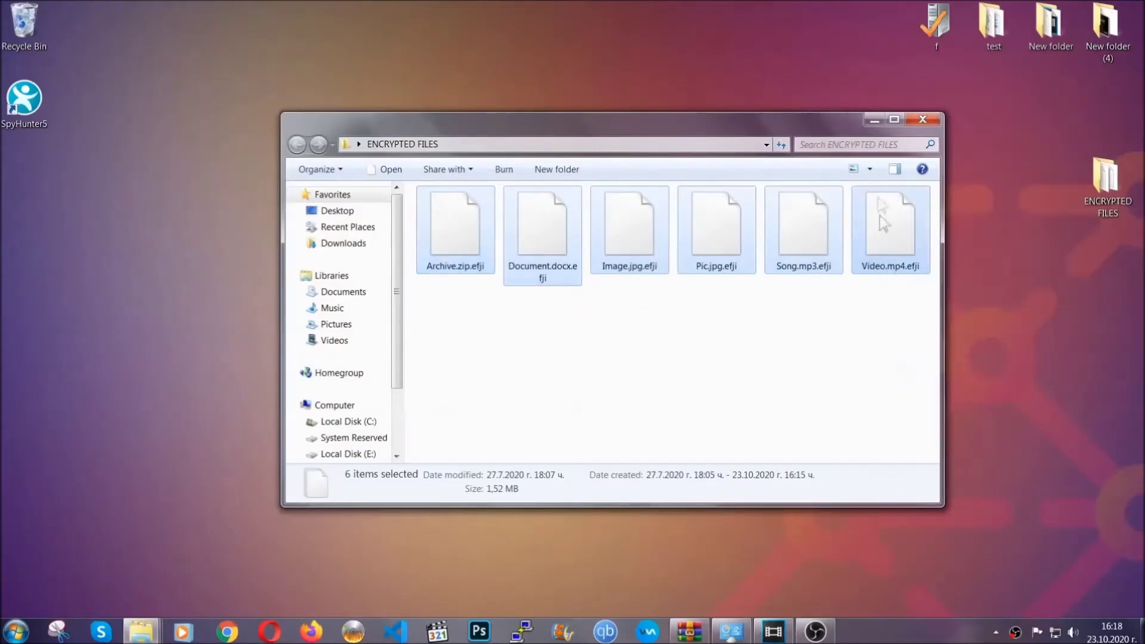
click(874, 120)
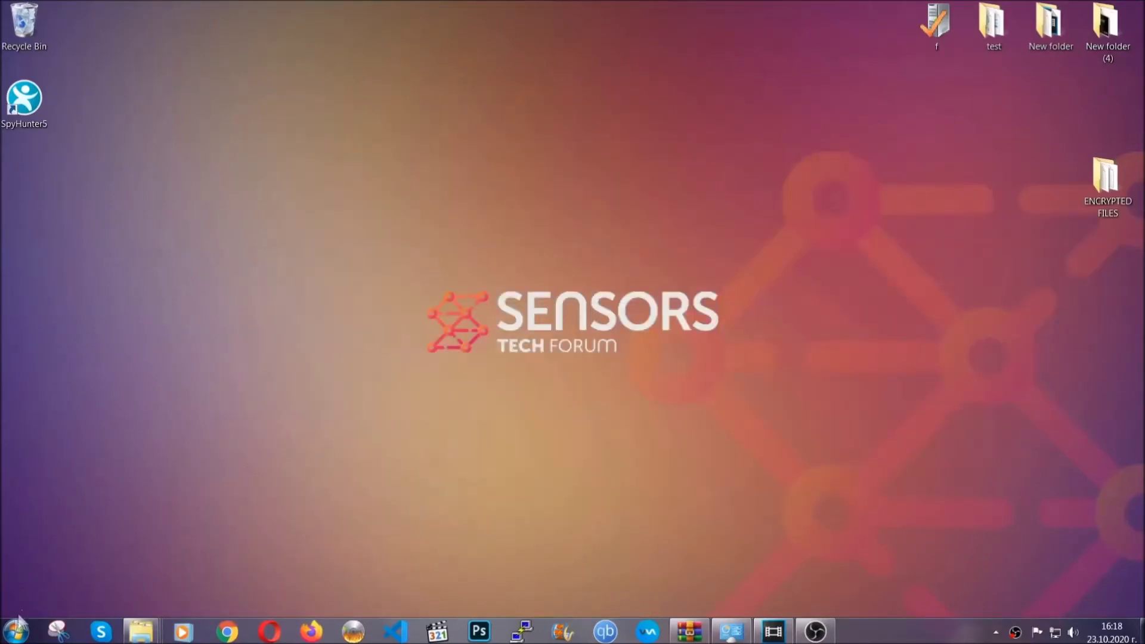
- Paste the six files onto FLASH DRIVE (H:) and close its window
click(15, 630)
click(218, 447)
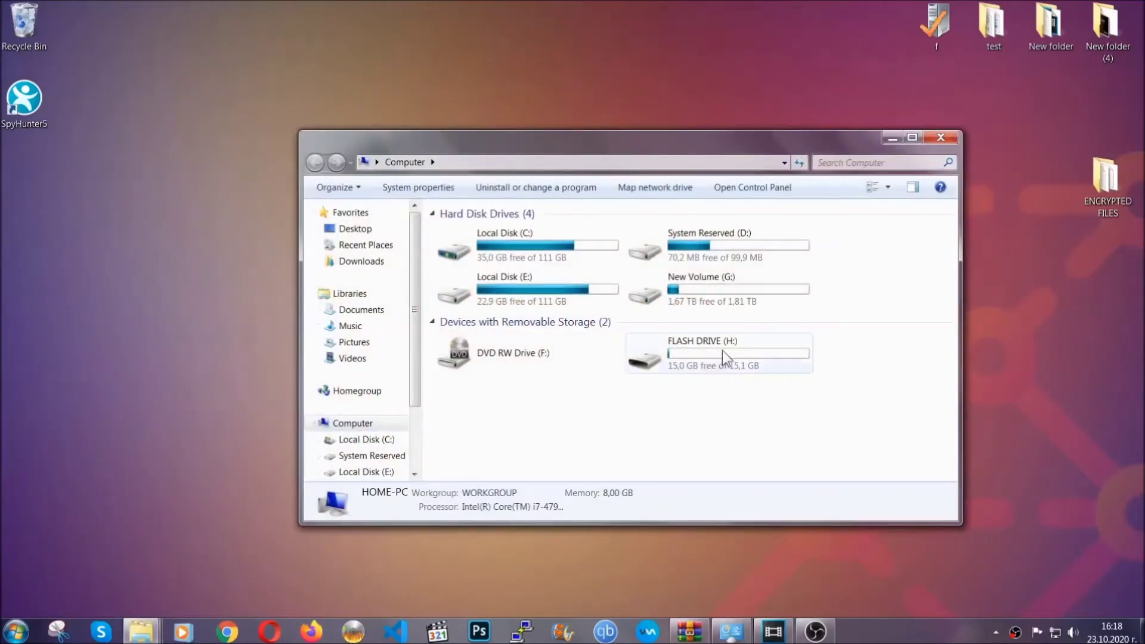
double_click(721, 351)
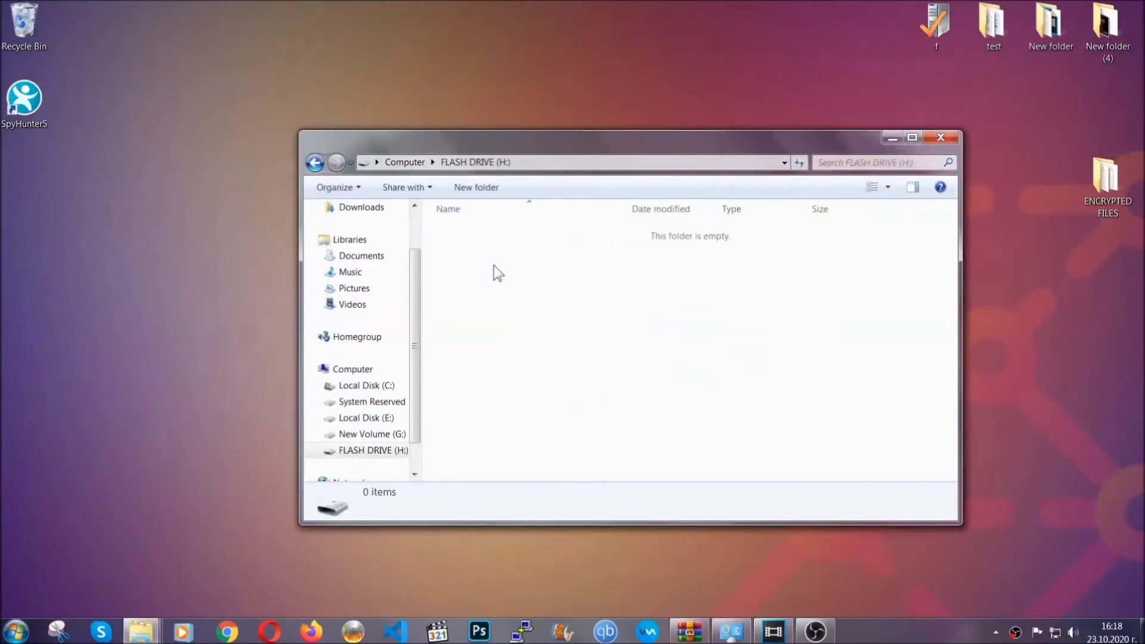
right_click(493, 267)
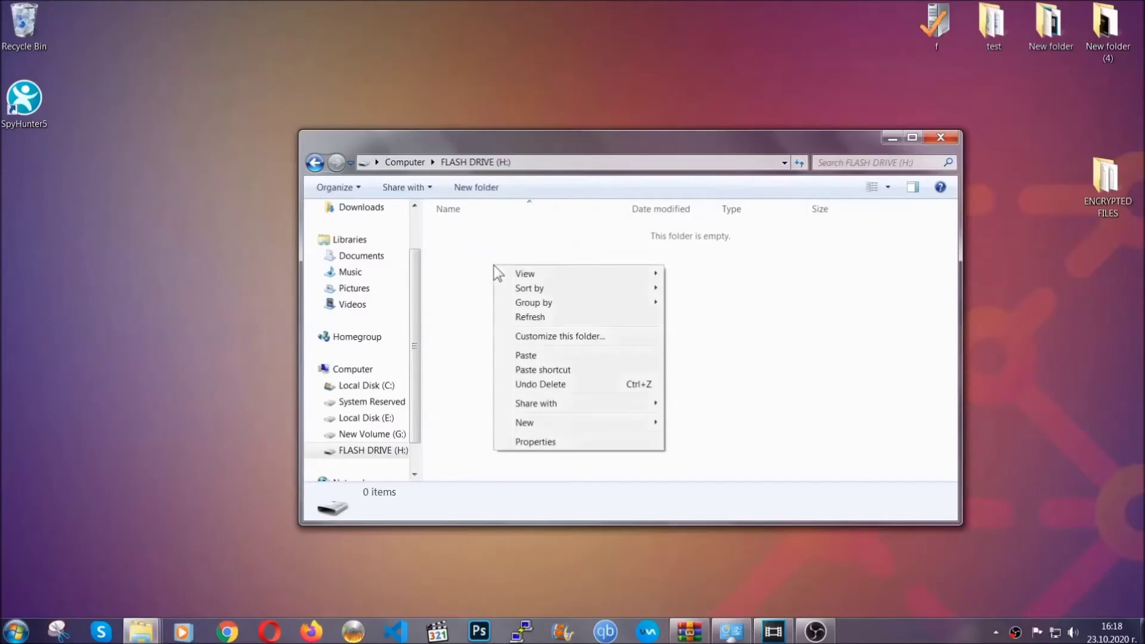
click(521, 356)
click(521, 358)
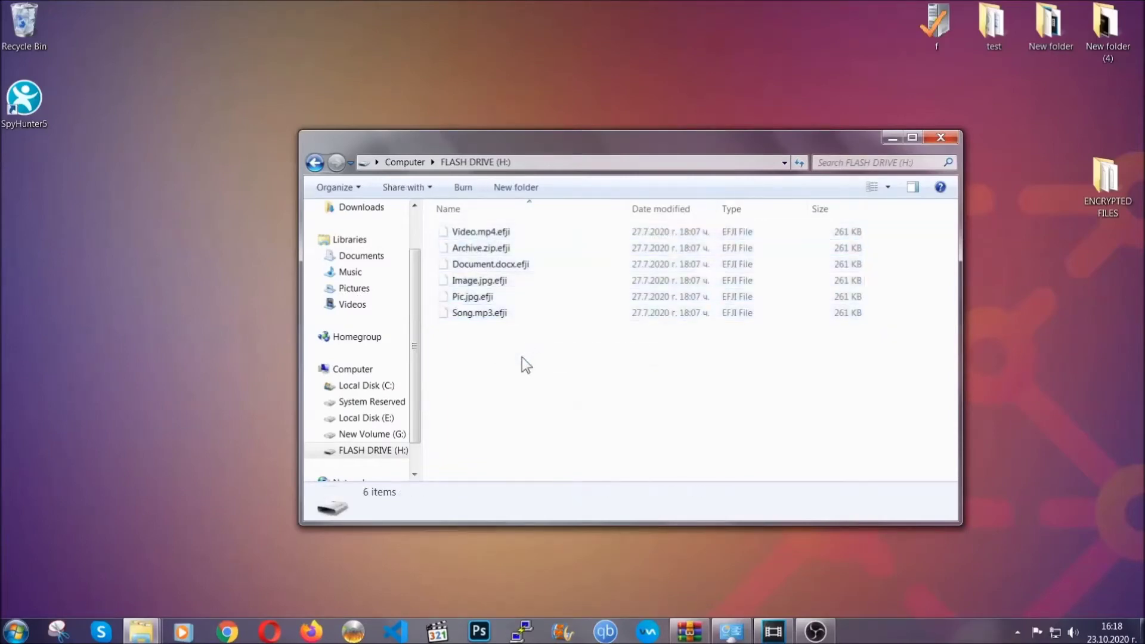
click(940, 139)
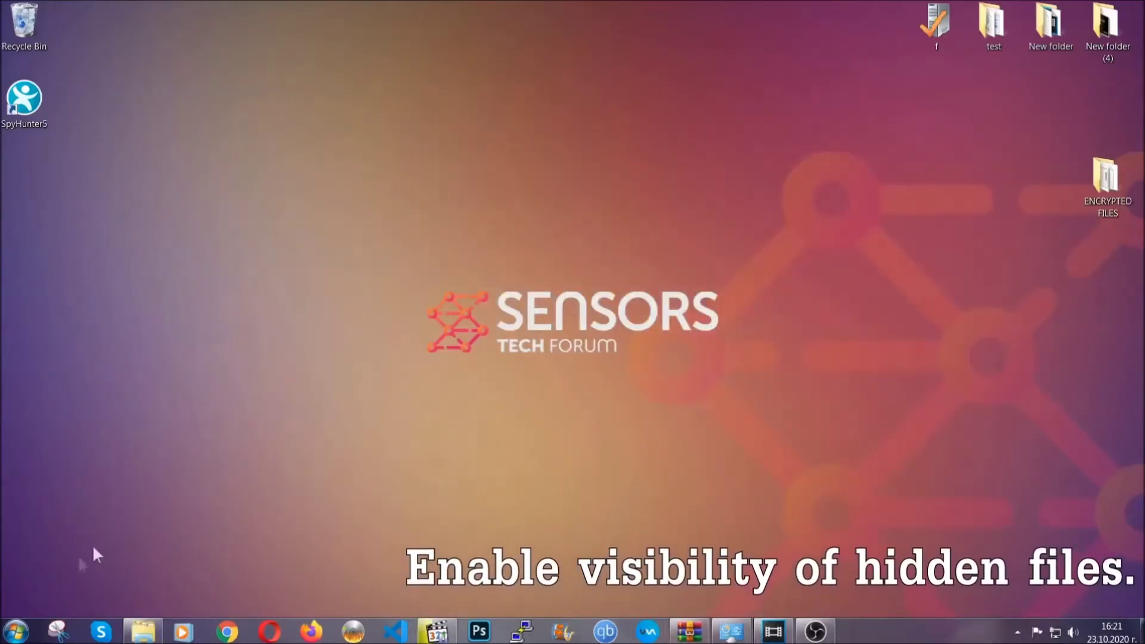
- Find 'hidden files and folders' via Start search and apply 'Show hidden files, folders, and drives'
click(17, 630)
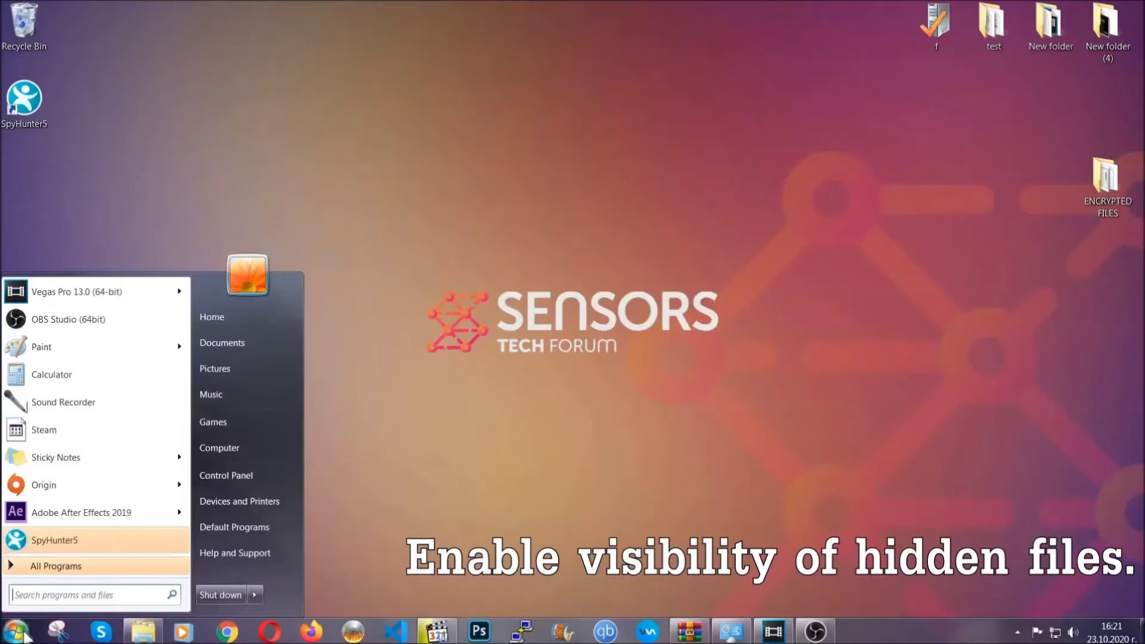
click(48, 583)
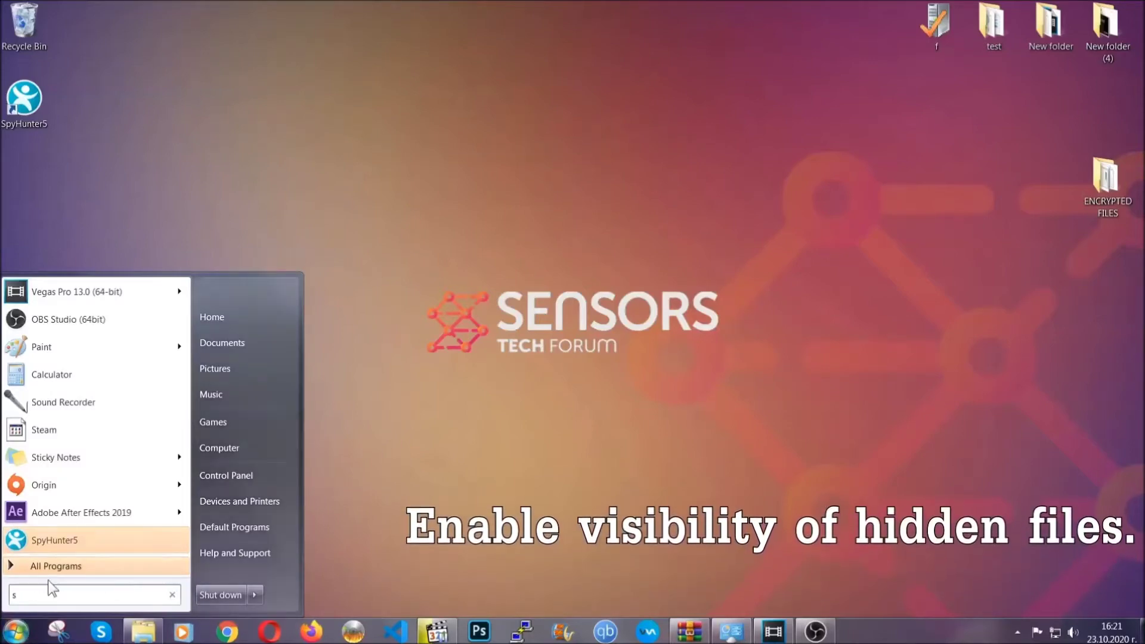
text(showh)
key(BackSpace)
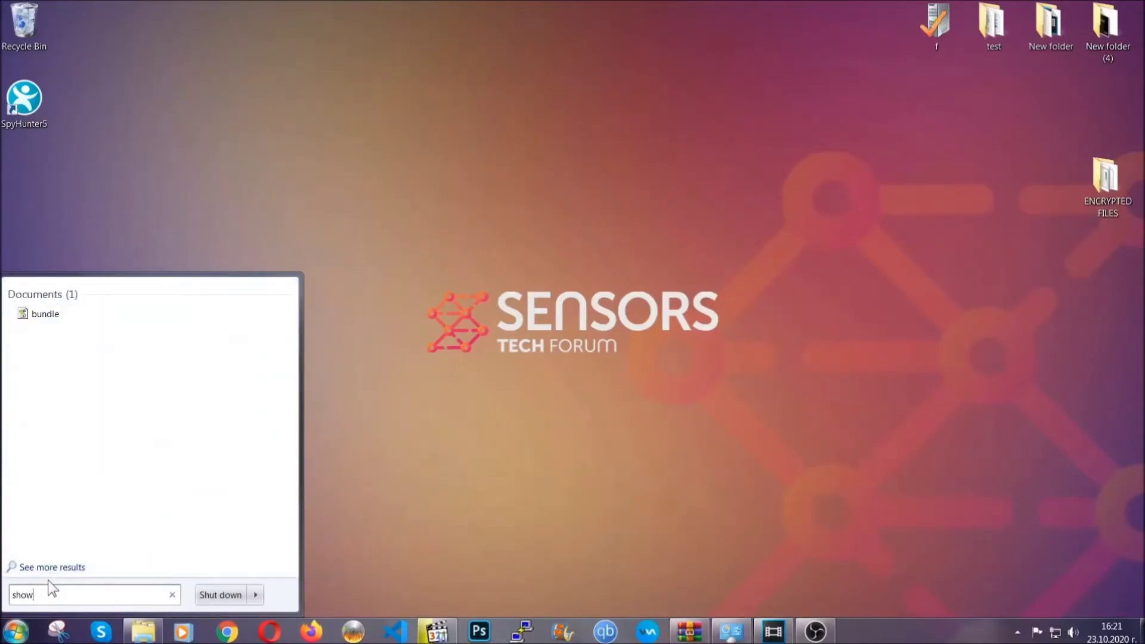
text(hidden files and folders)
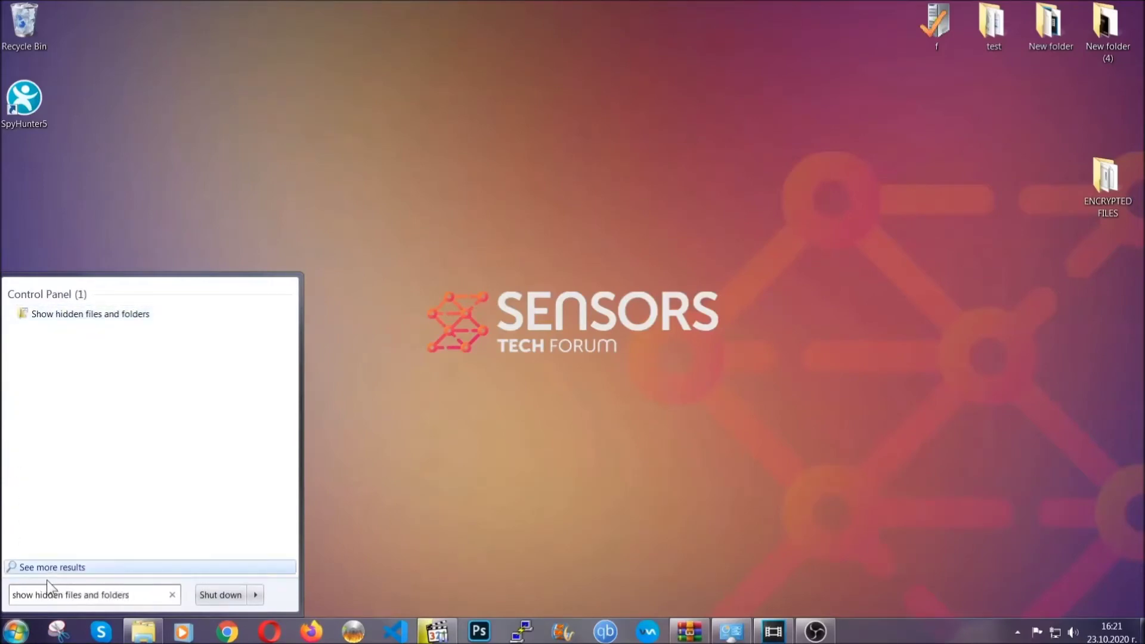
click(135, 315)
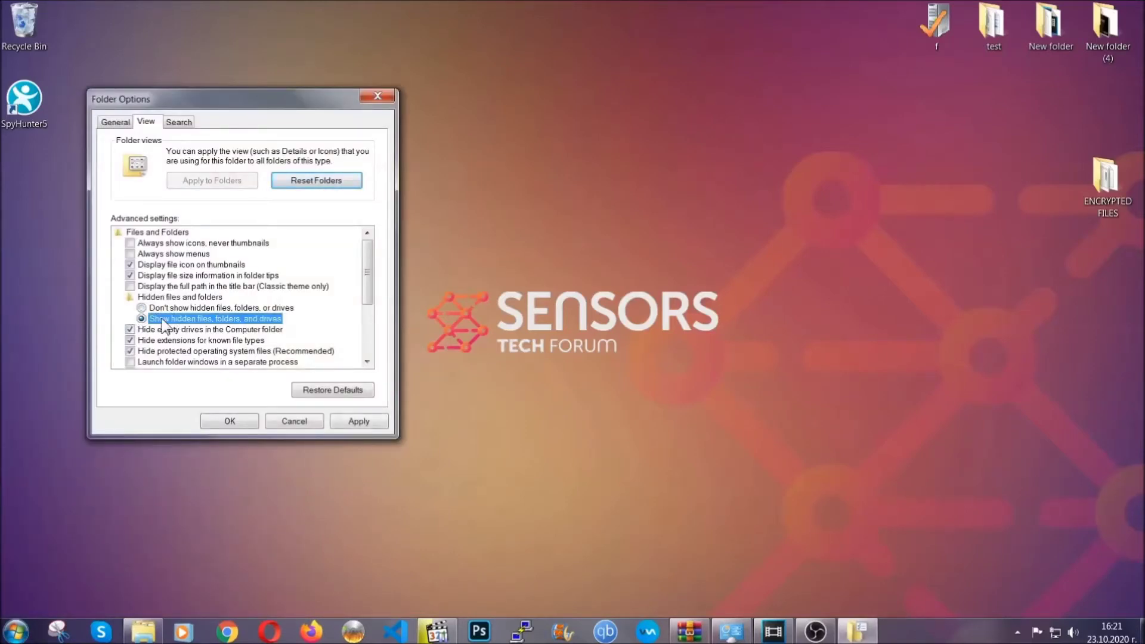
click(354, 425)
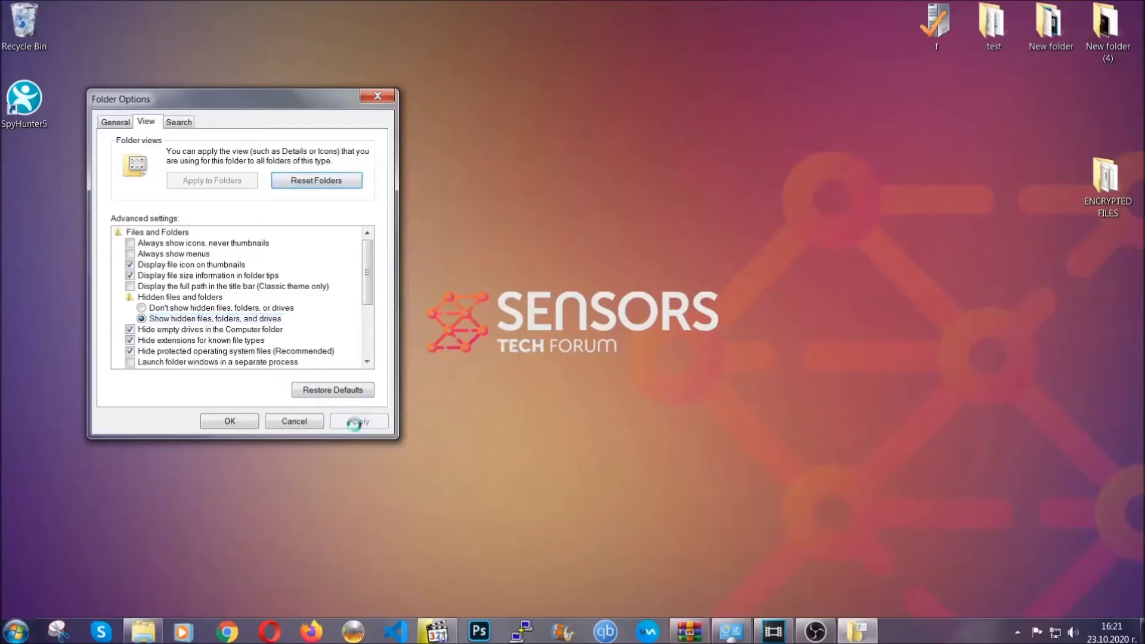
click(229, 421)
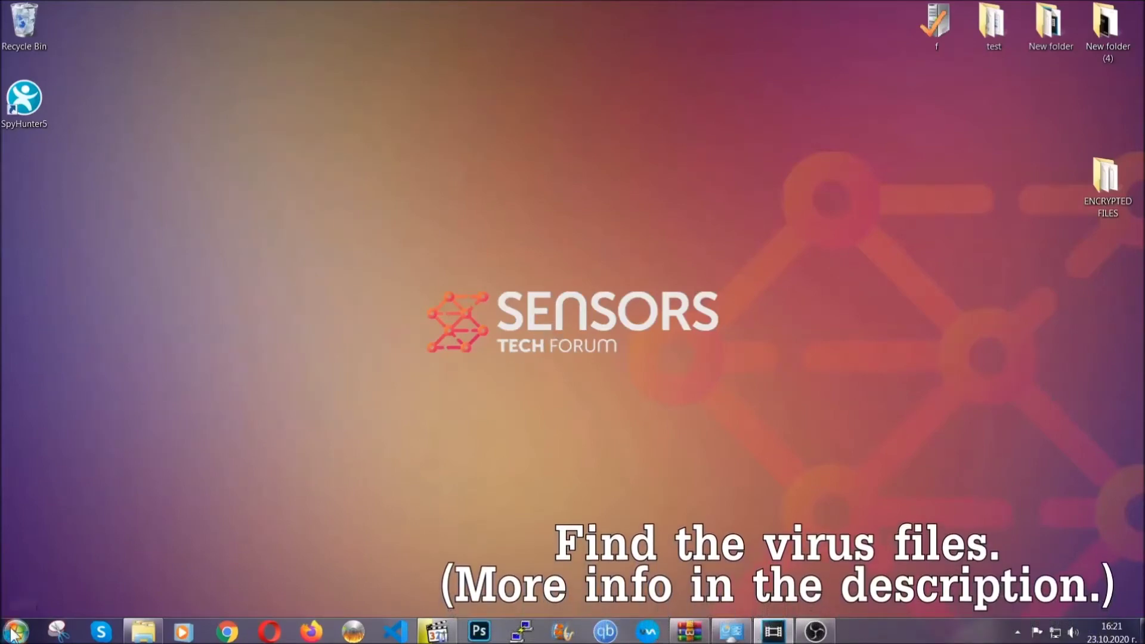
- Search the whole Computer for 'fileextension:exe Example Vir'
key(super)
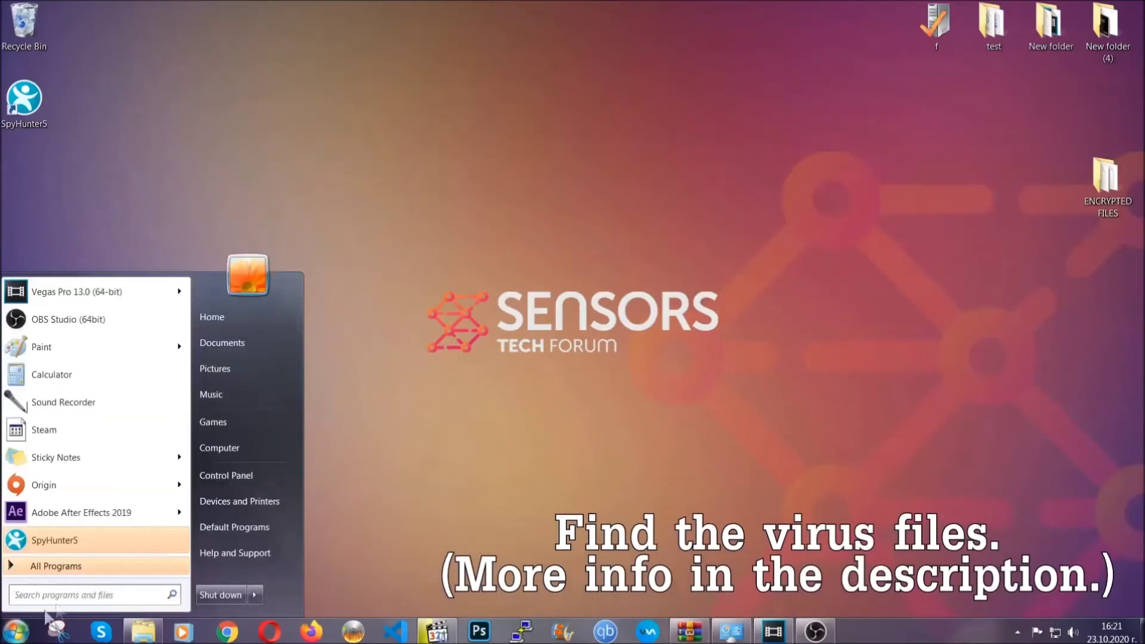
click(235, 446)
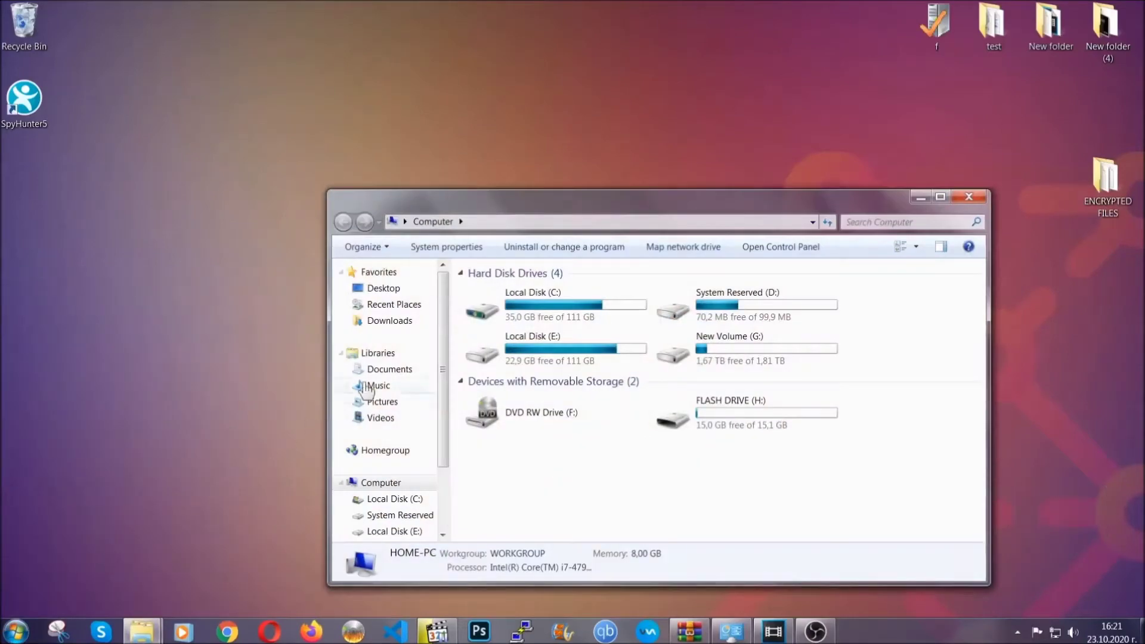
drag(623, 210, 548, 159)
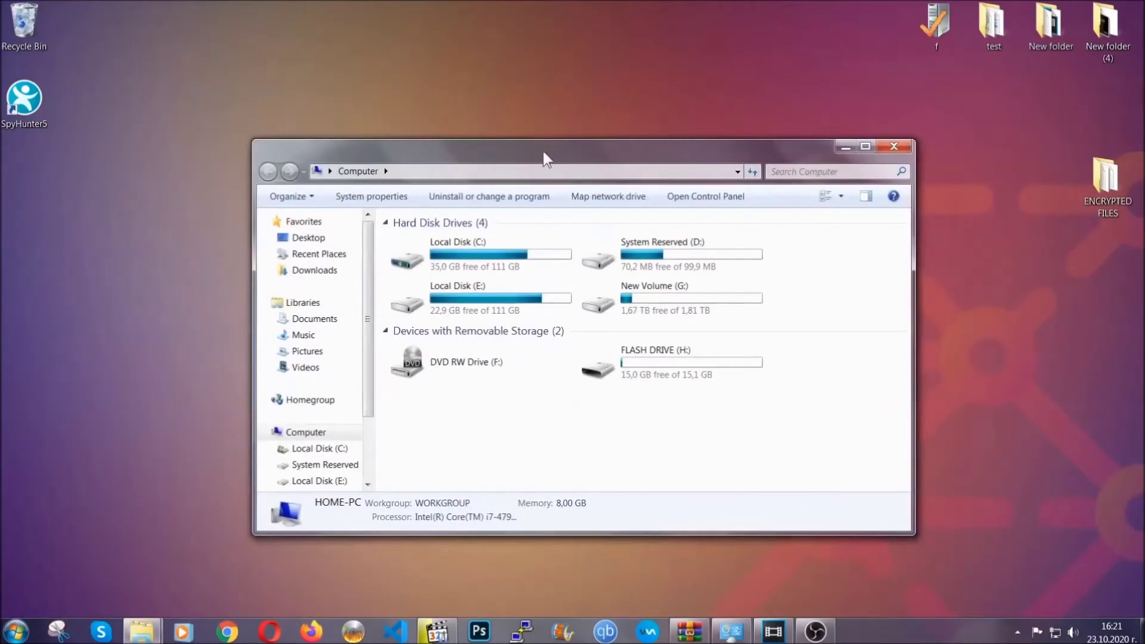
click(781, 171)
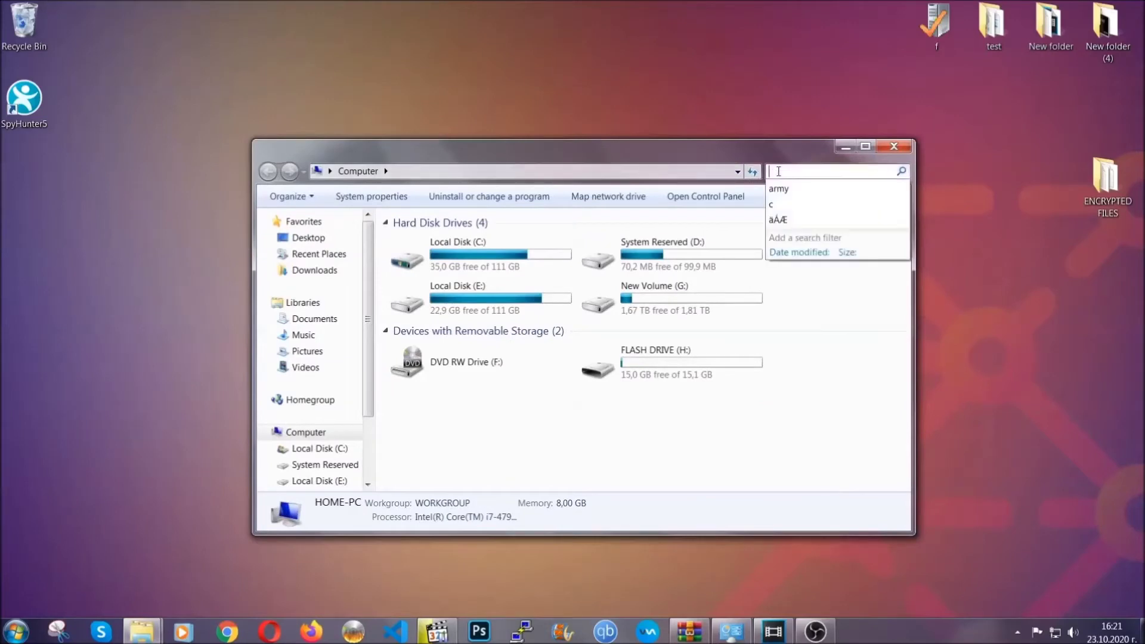
text(fileextension)
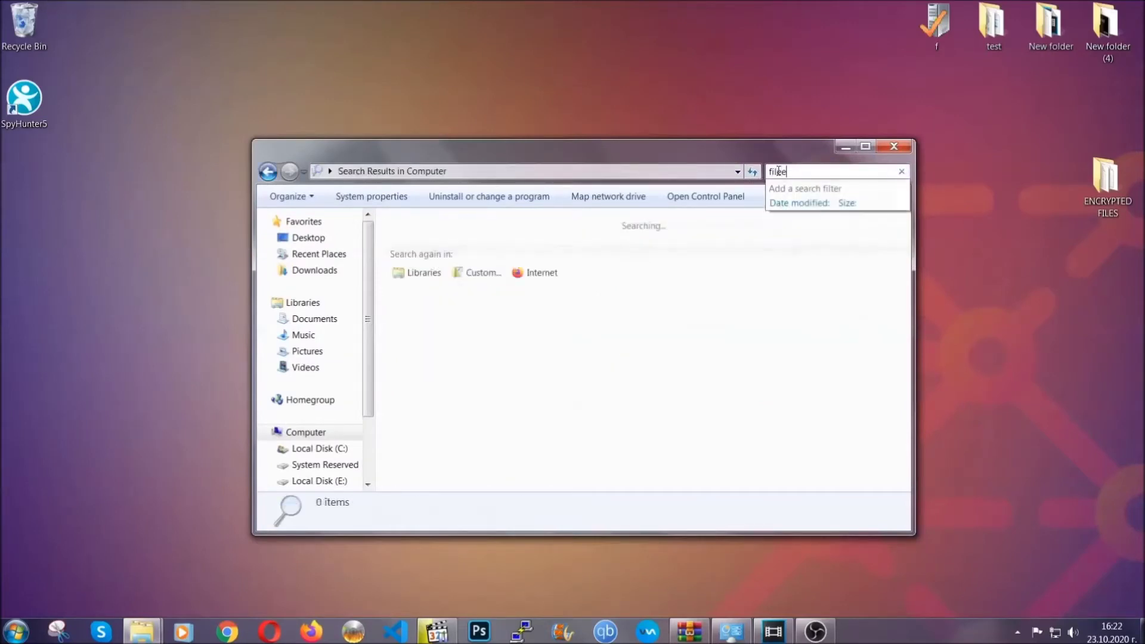
text(:exe )
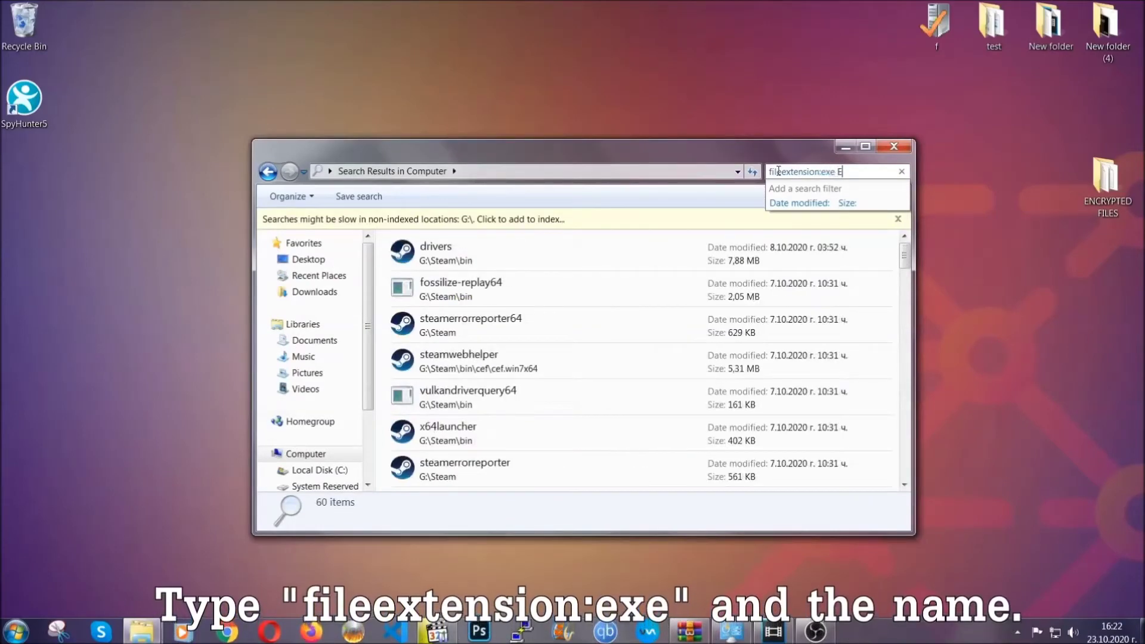
text(Example Virus Name)
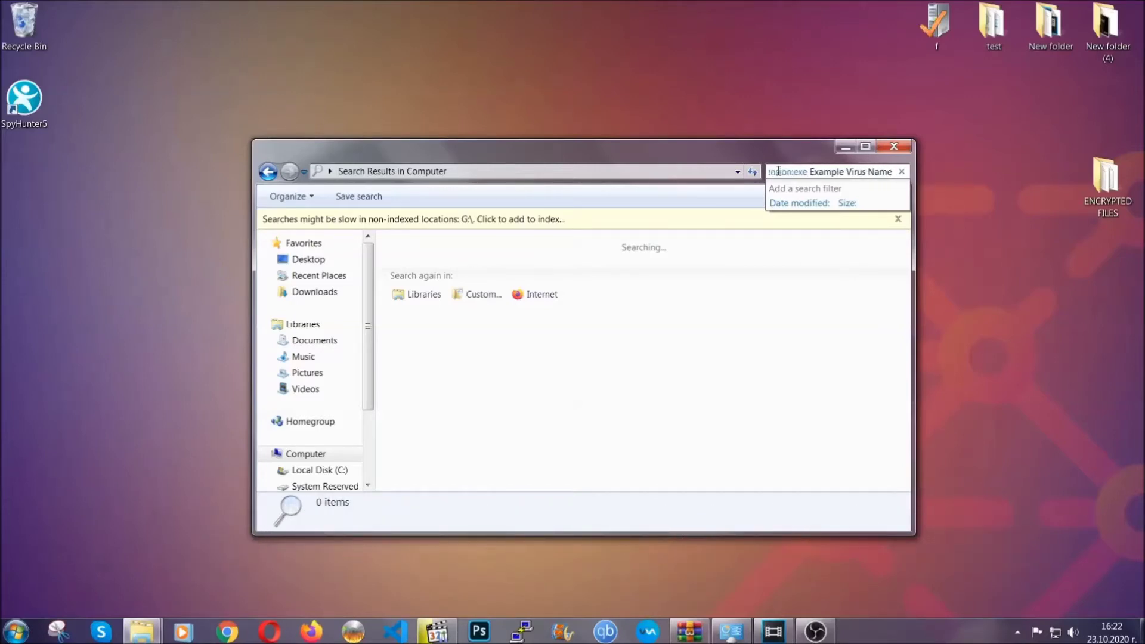
key(Return)
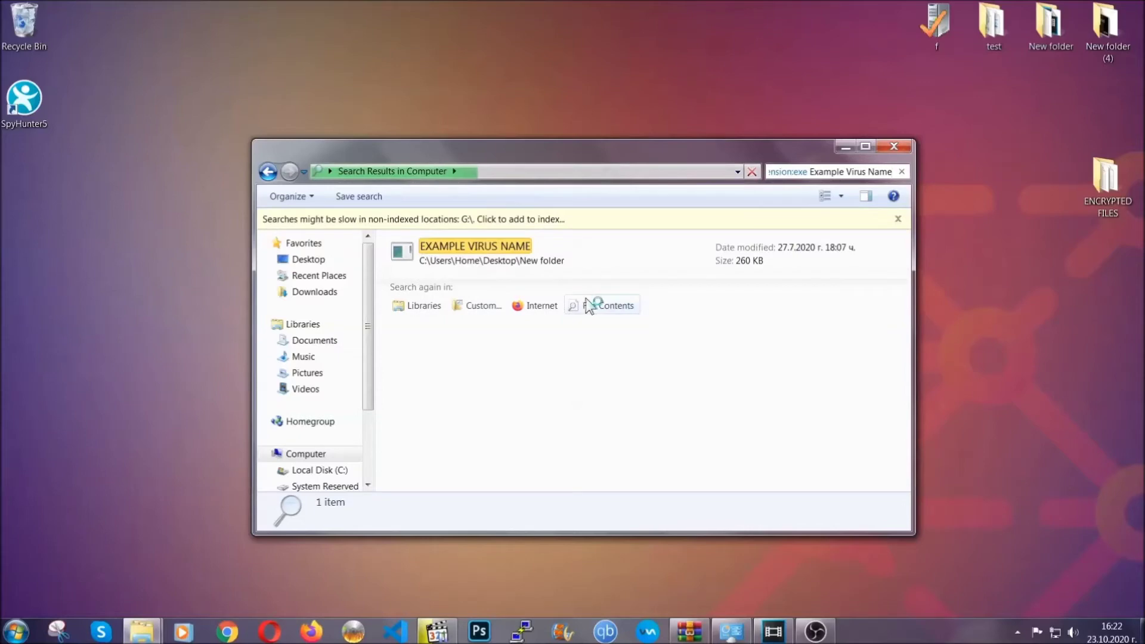
- Delete the EXAMPLE VIRUS NAME result to the Recycle Bin and close the window
click(500, 246)
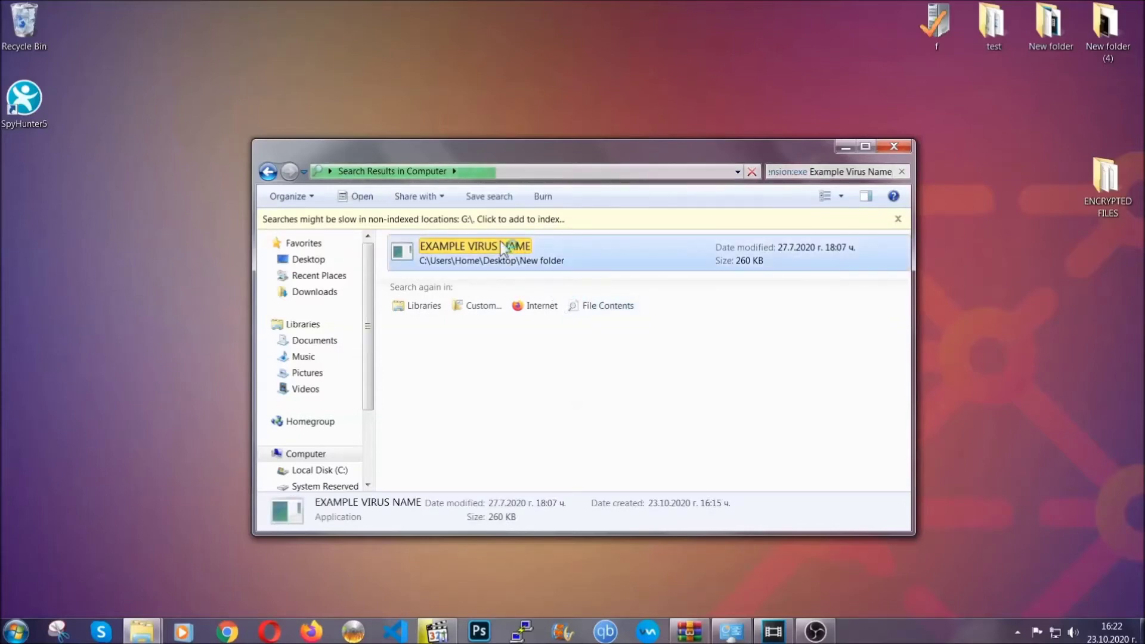
right_click(501, 245)
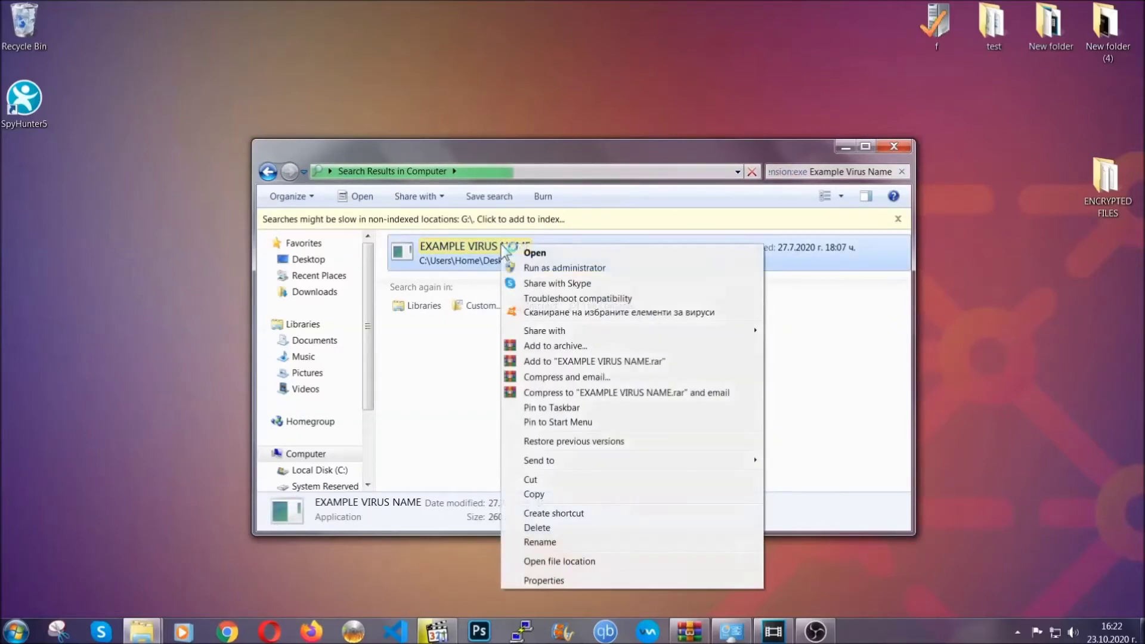
click(552, 528)
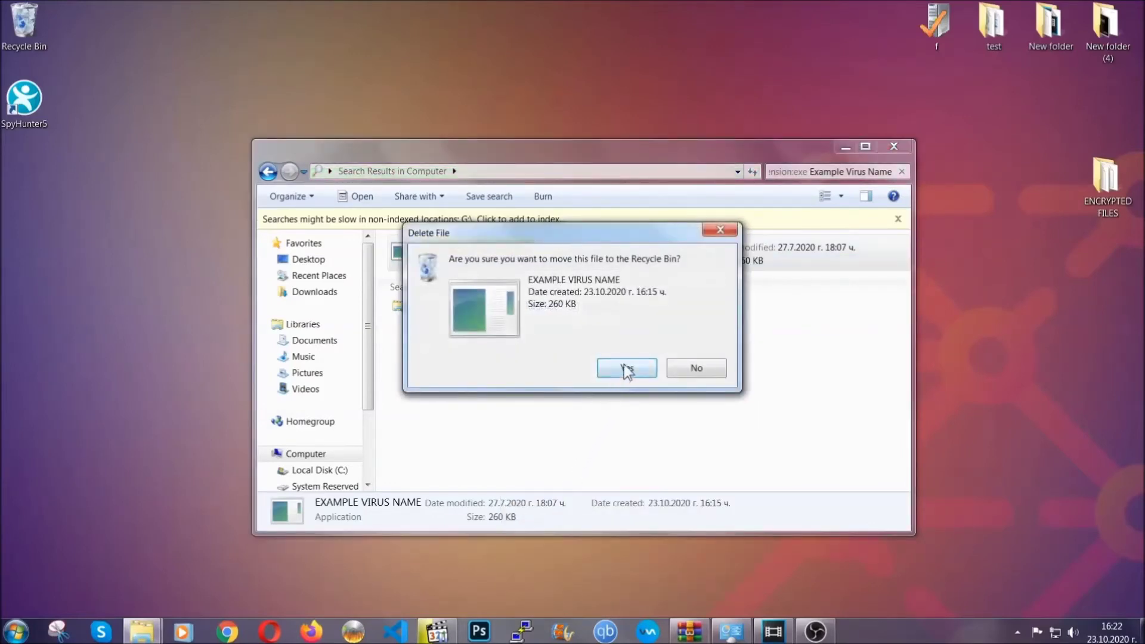
click(626, 368)
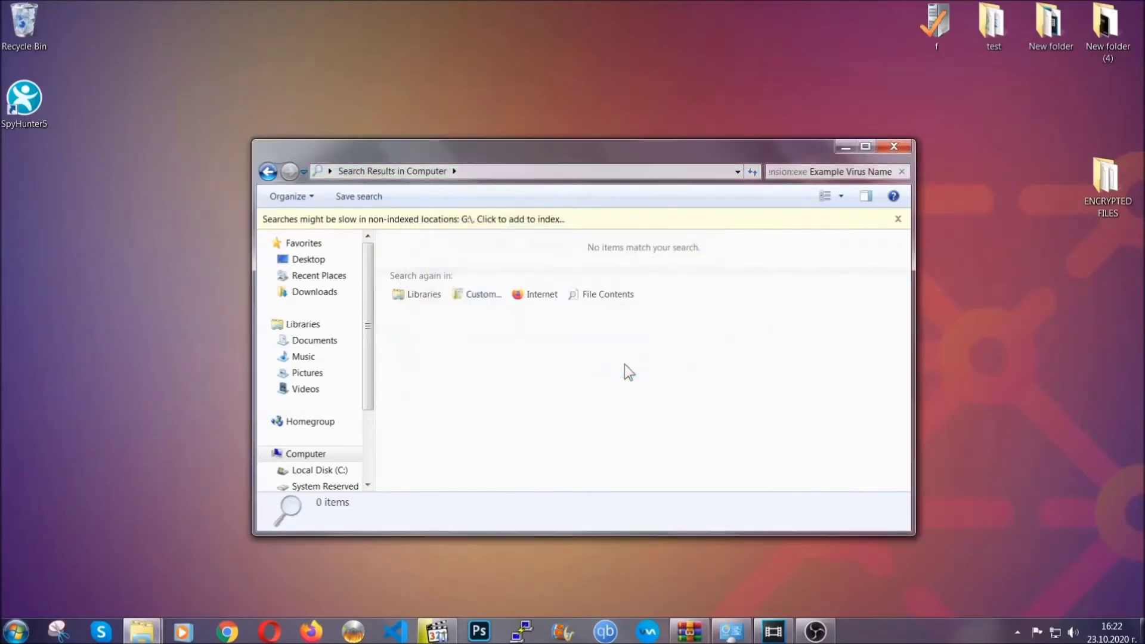
click(894, 146)
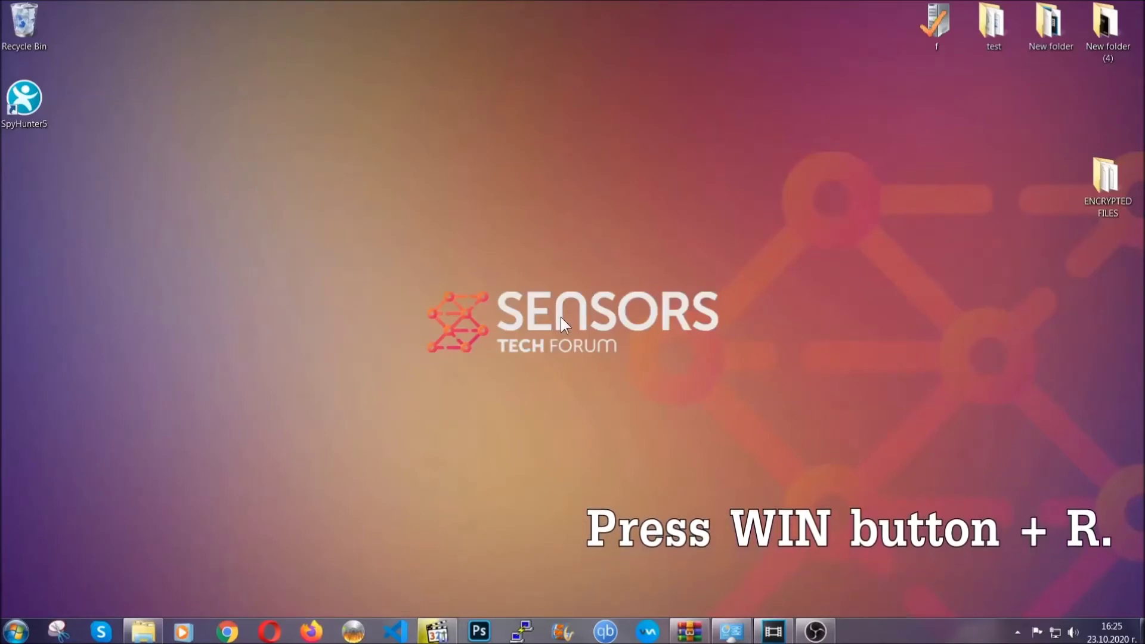
- Launch Registry Editor by running REGEDIT from the Run box
key(super+r)
click(120, 538)
key(BackSpace)
key(BackSpace)
key(BackSpace)
text(REGEDIT)
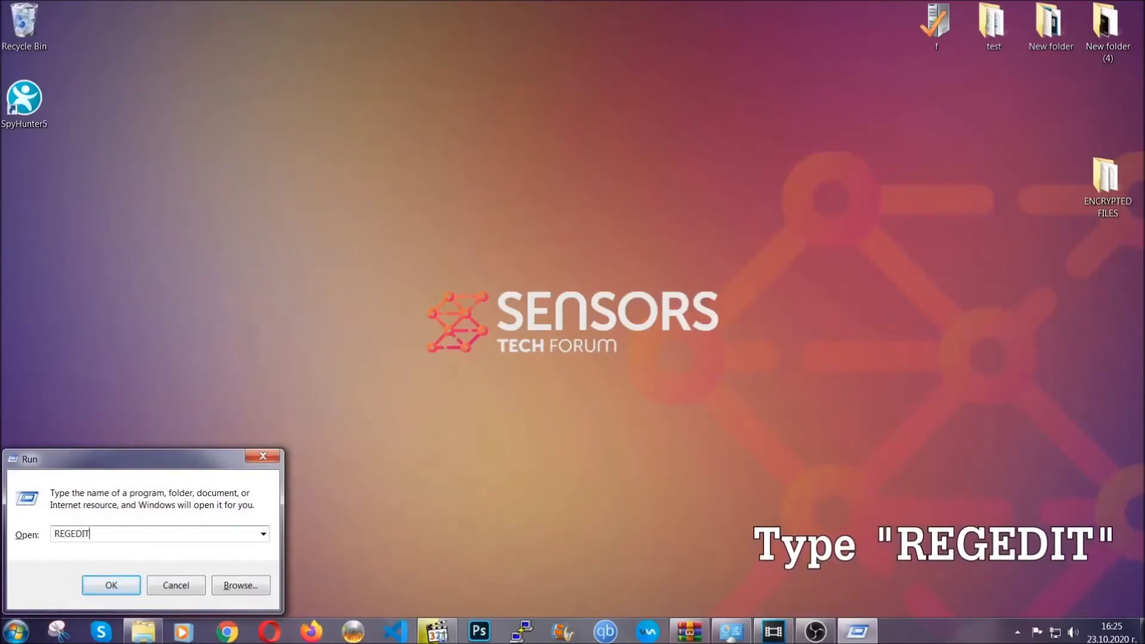
click(99, 583)
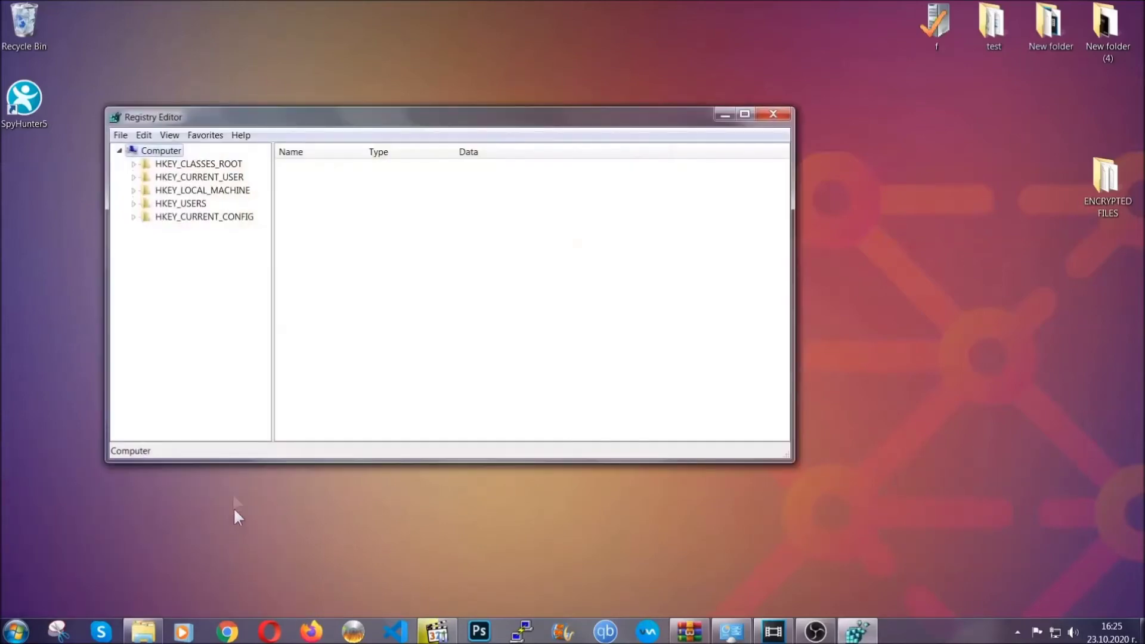
- Export the entire registry to the Desktop as BACKUP
click(120, 135)
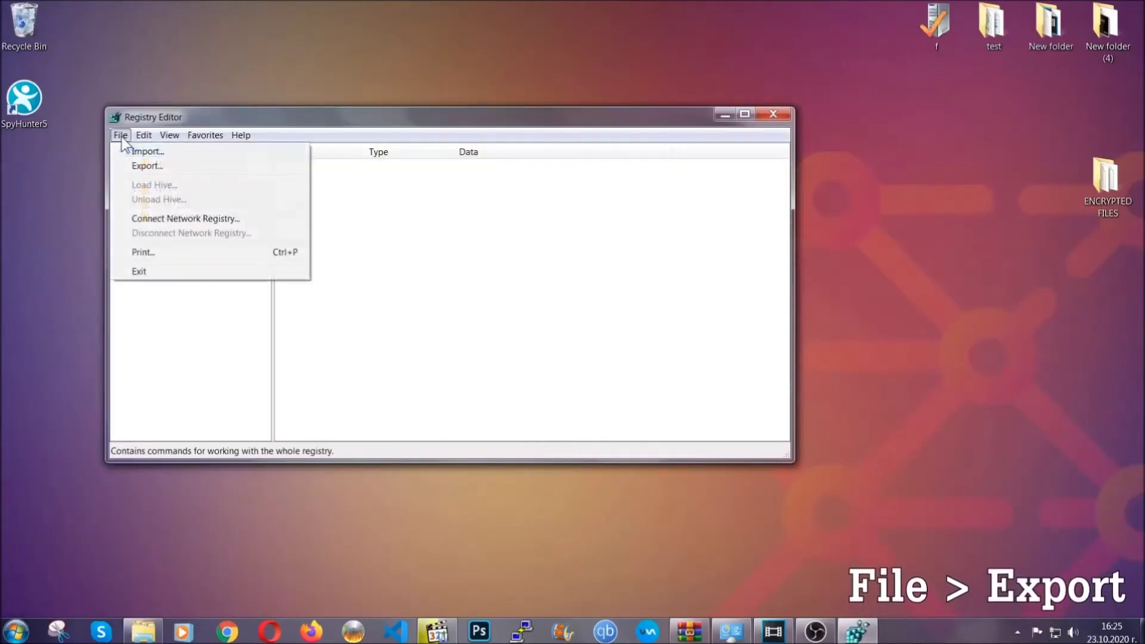
click(149, 165)
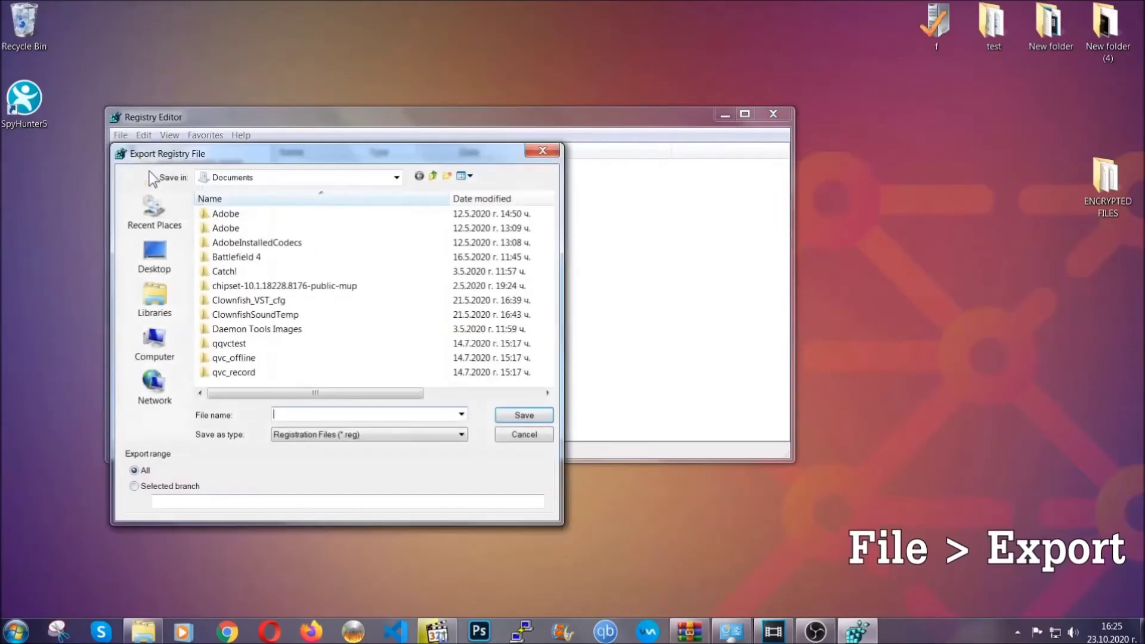
click(152, 253)
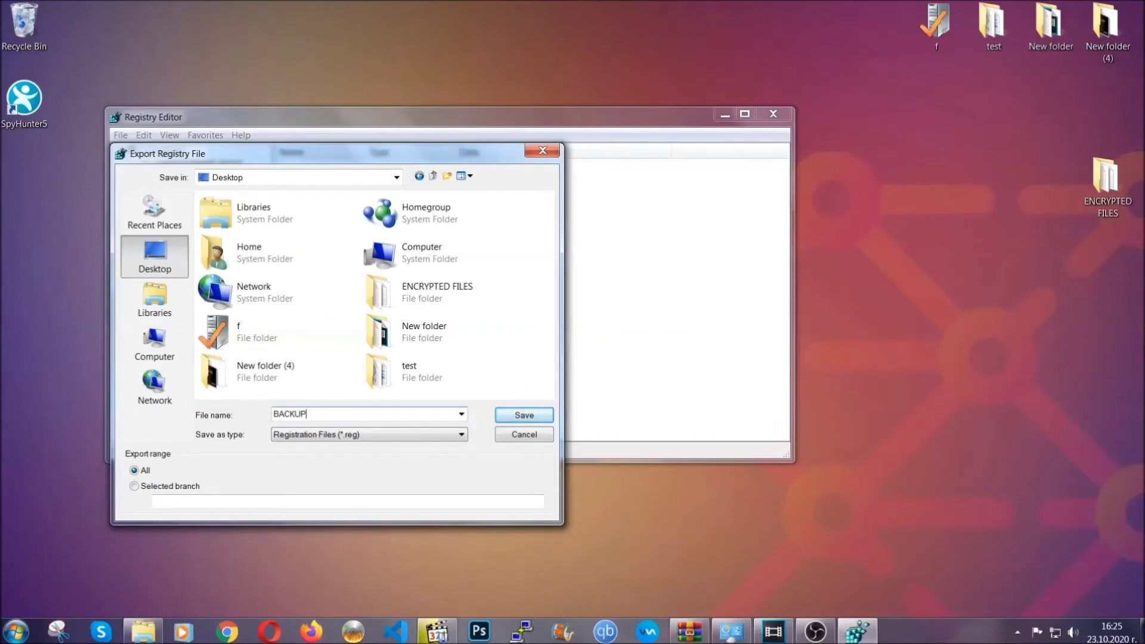
click(520, 415)
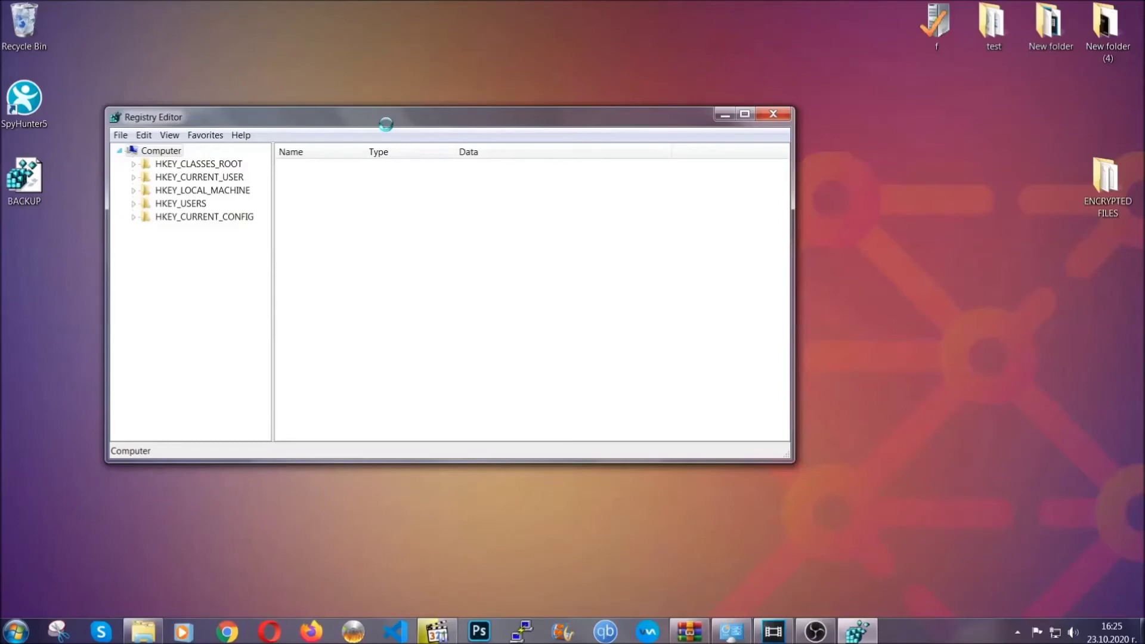
drag(385, 124, 500, 162)
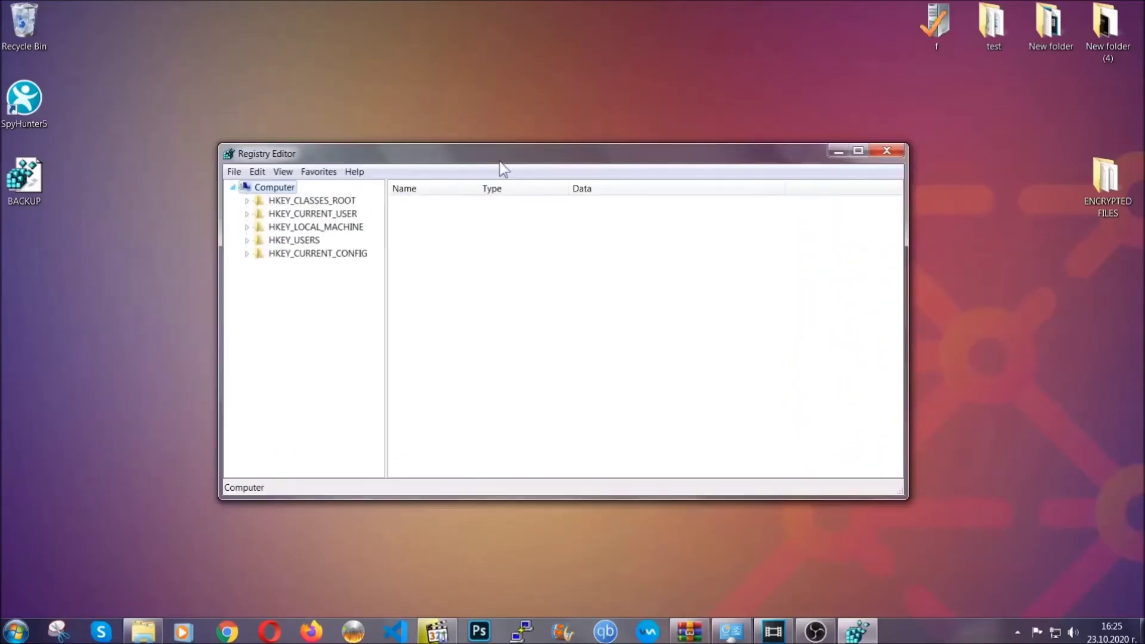
click(233, 173)
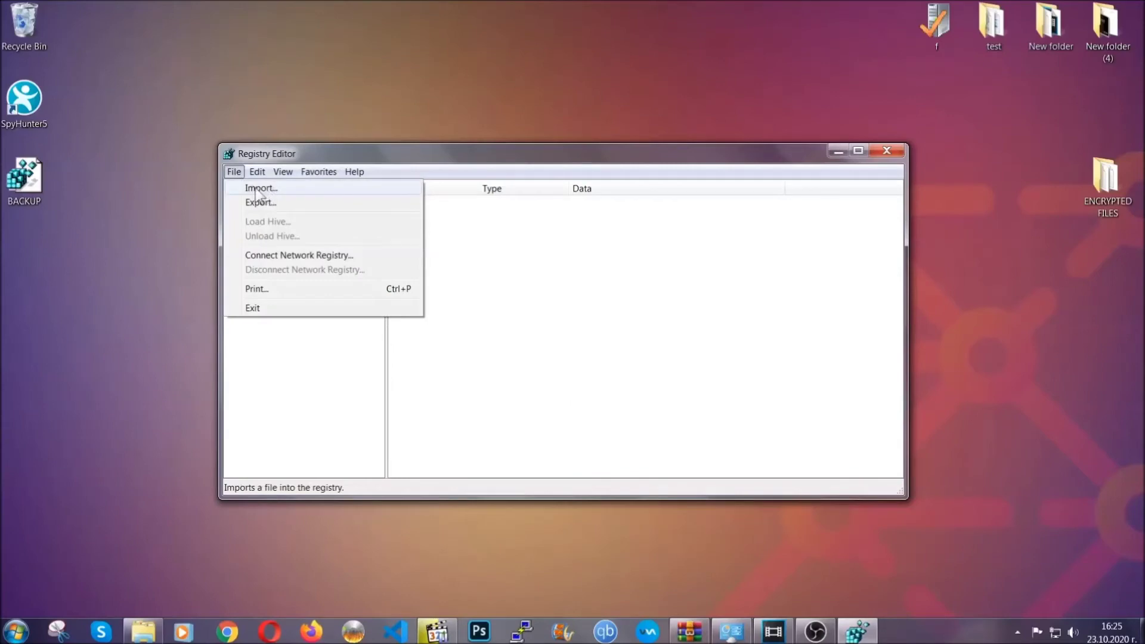
click(234, 172)
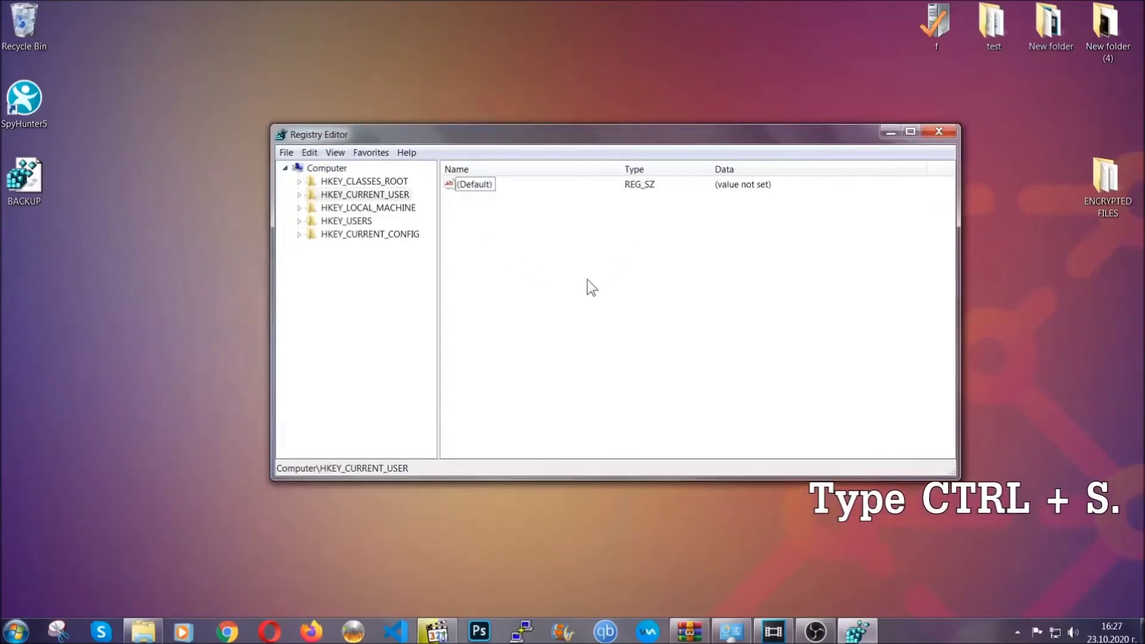
- Search the registry for RunOnce and open the neighbouring Run key
key(ctrl+f)
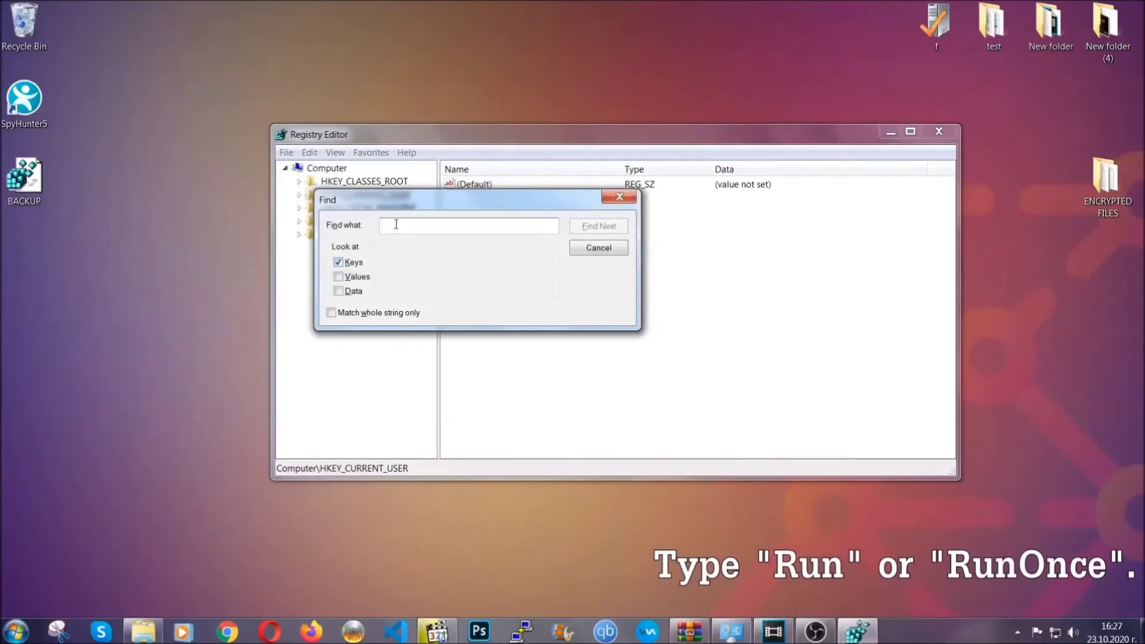
text(RunOnce)
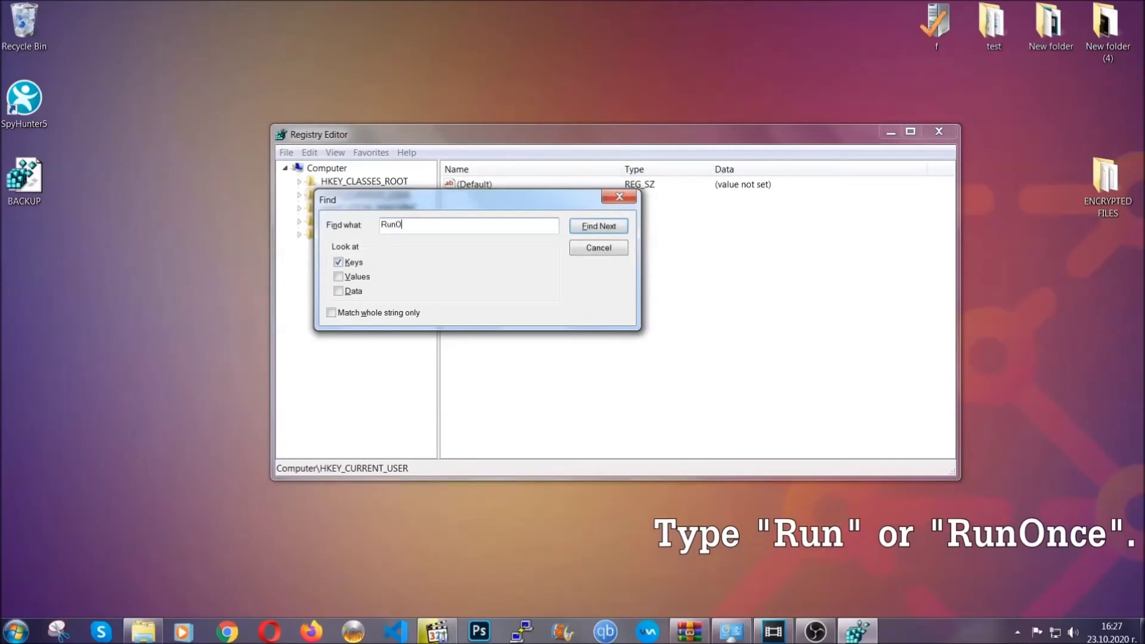
click(614, 232)
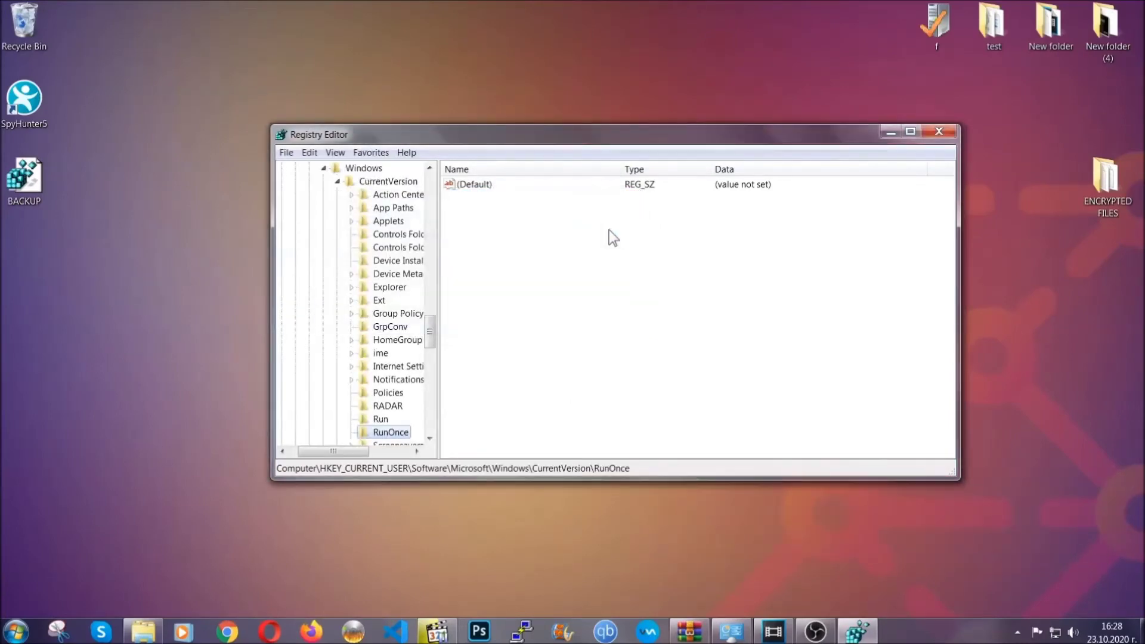
drag(430, 327, 429, 350)
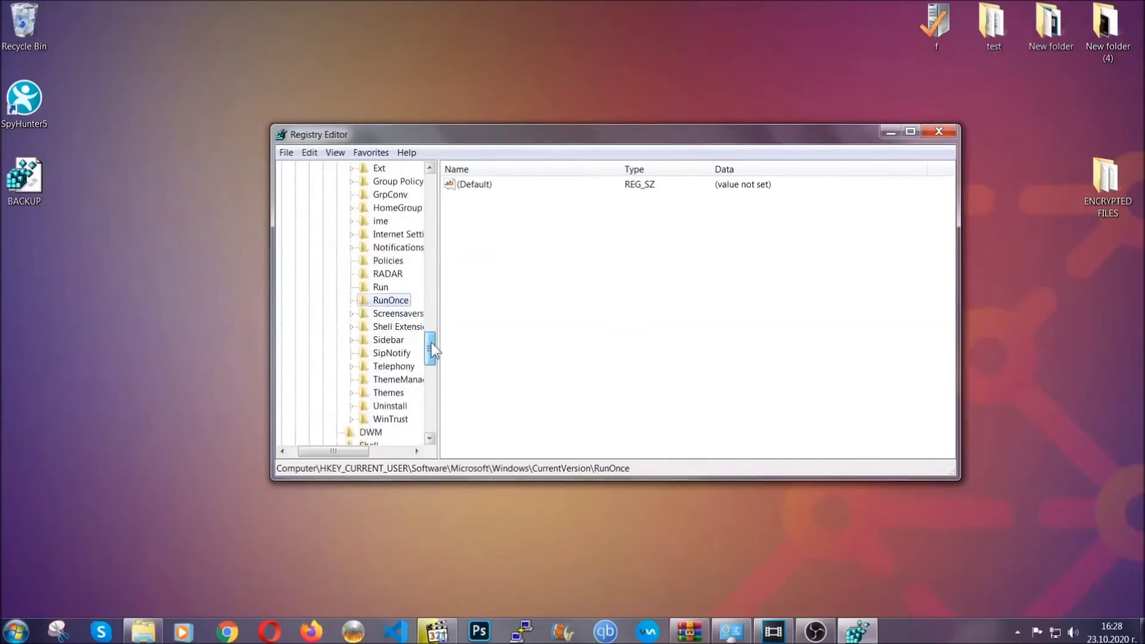
click(381, 287)
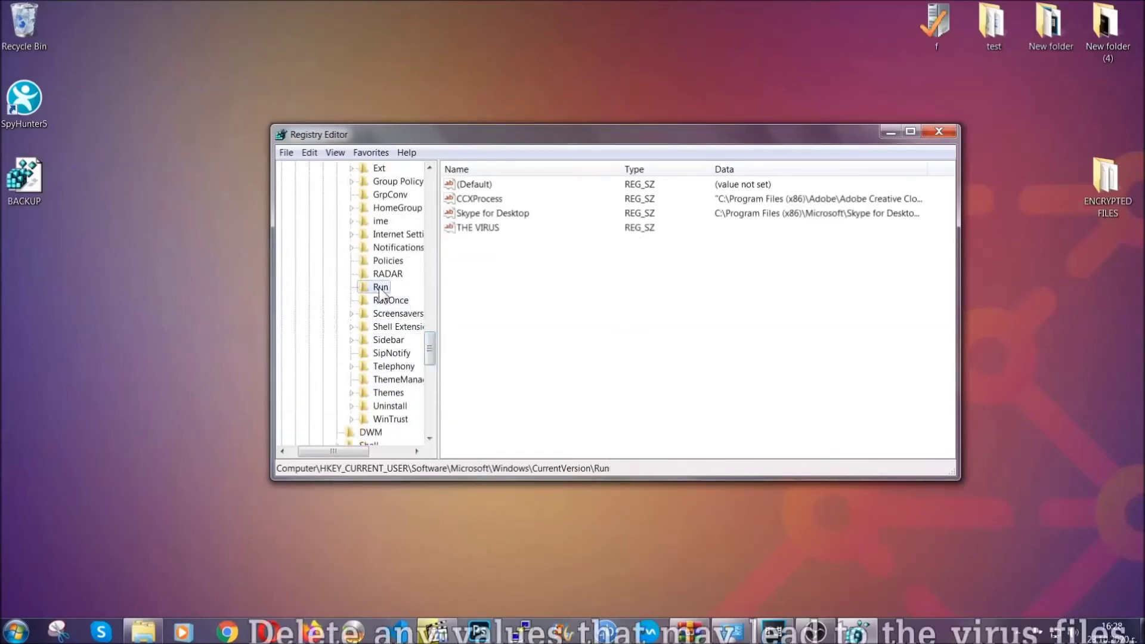
- Delete THE VIRUS value from the Run key and confirm the deletion
click(470, 229)
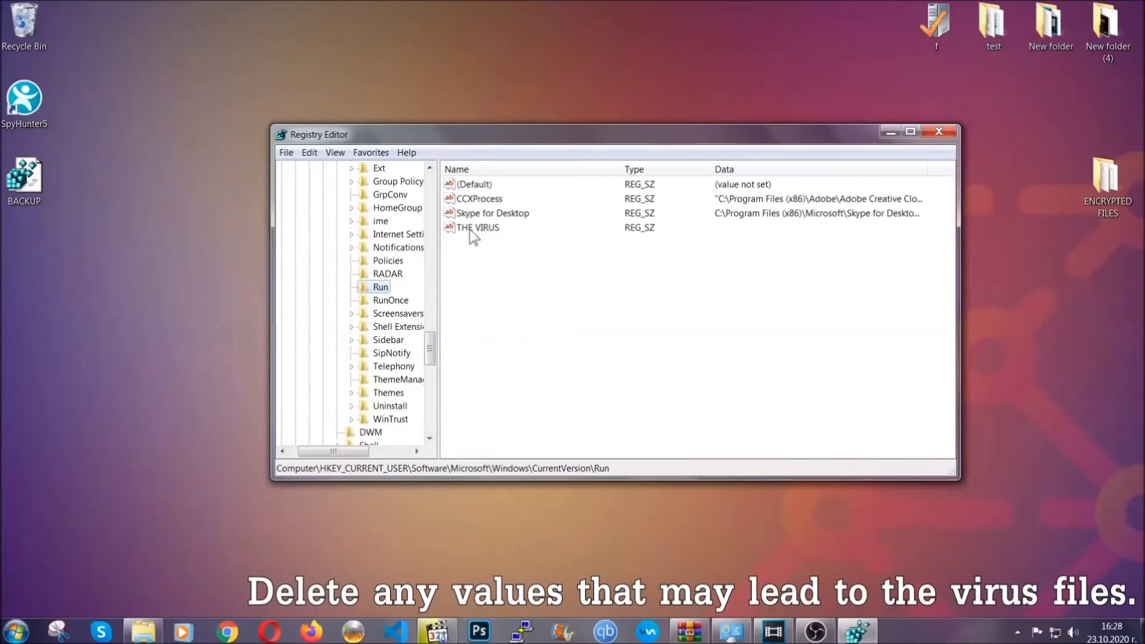
right_click(470, 230)
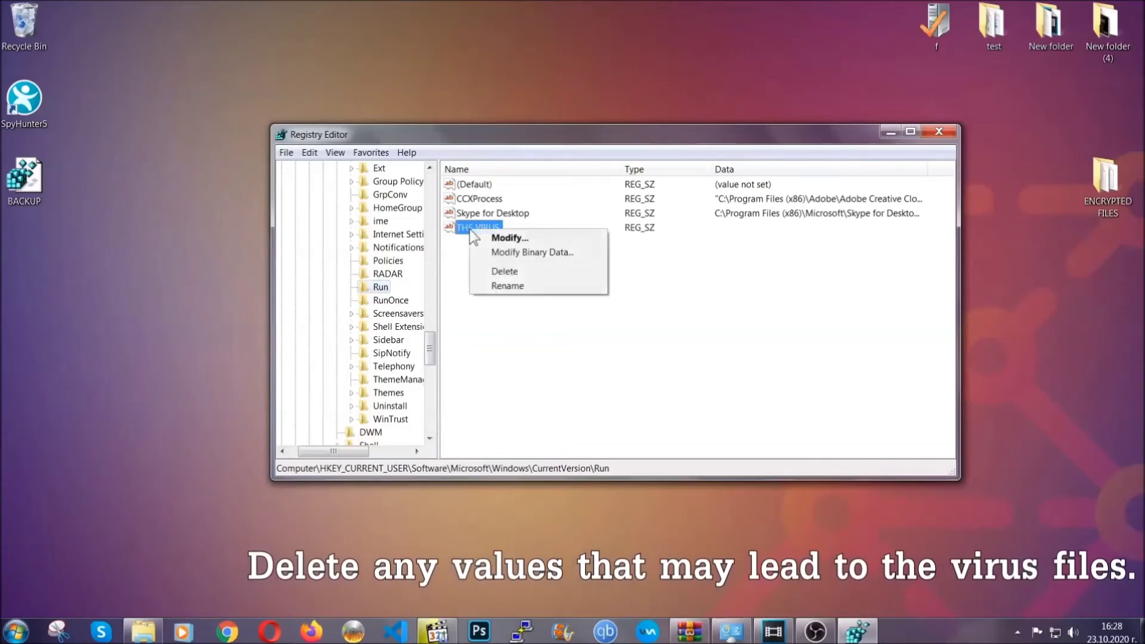
click(494, 272)
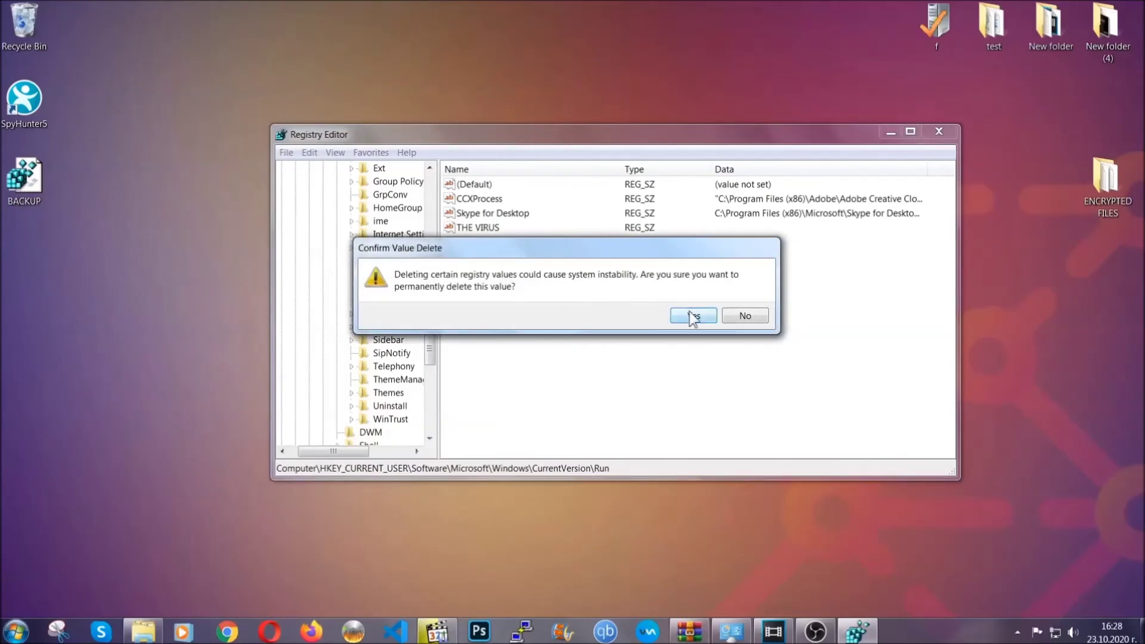
click(693, 316)
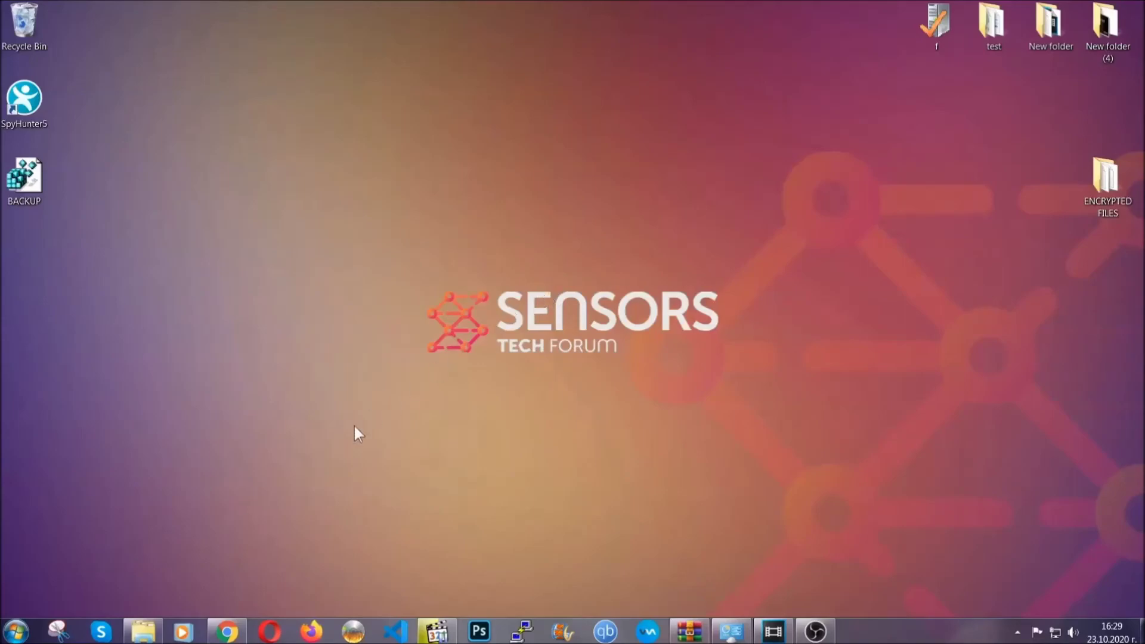
- Return to the SensorsTechForum article in Chrome and expand Method 2 (Windows Backup)
click(227, 632)
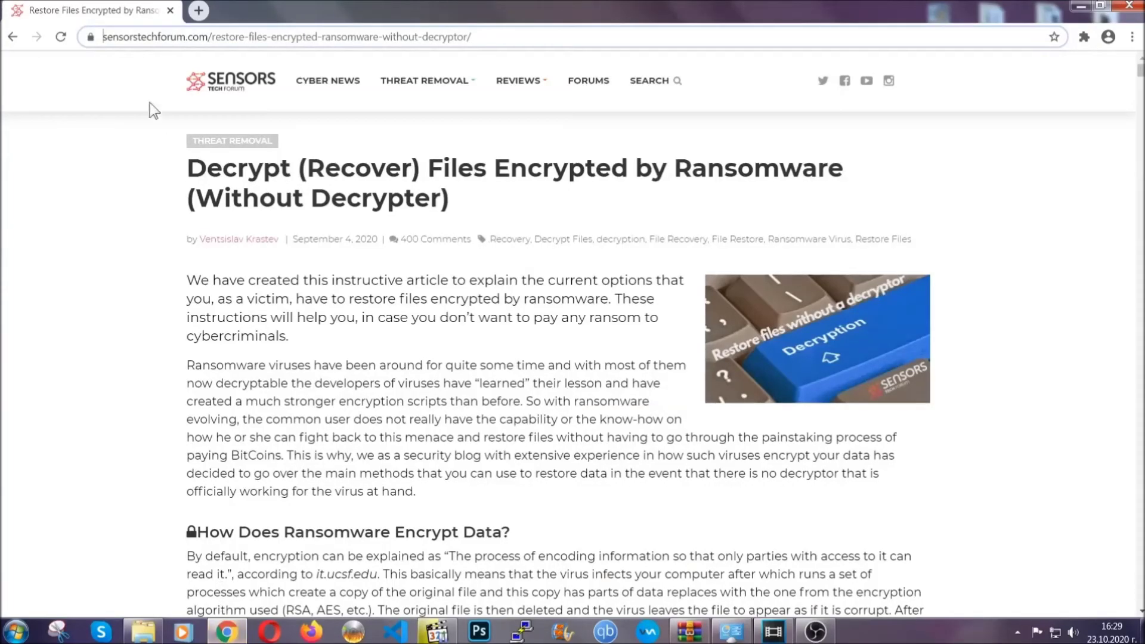
drag(104, 36, 517, 41)
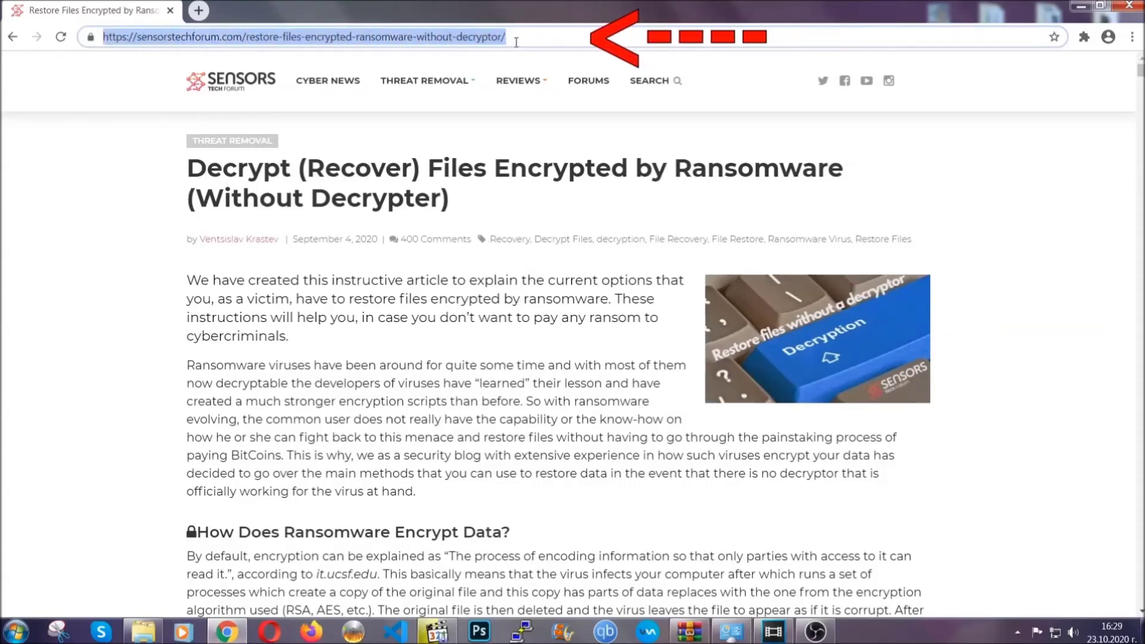
mouse_move(513, 110)
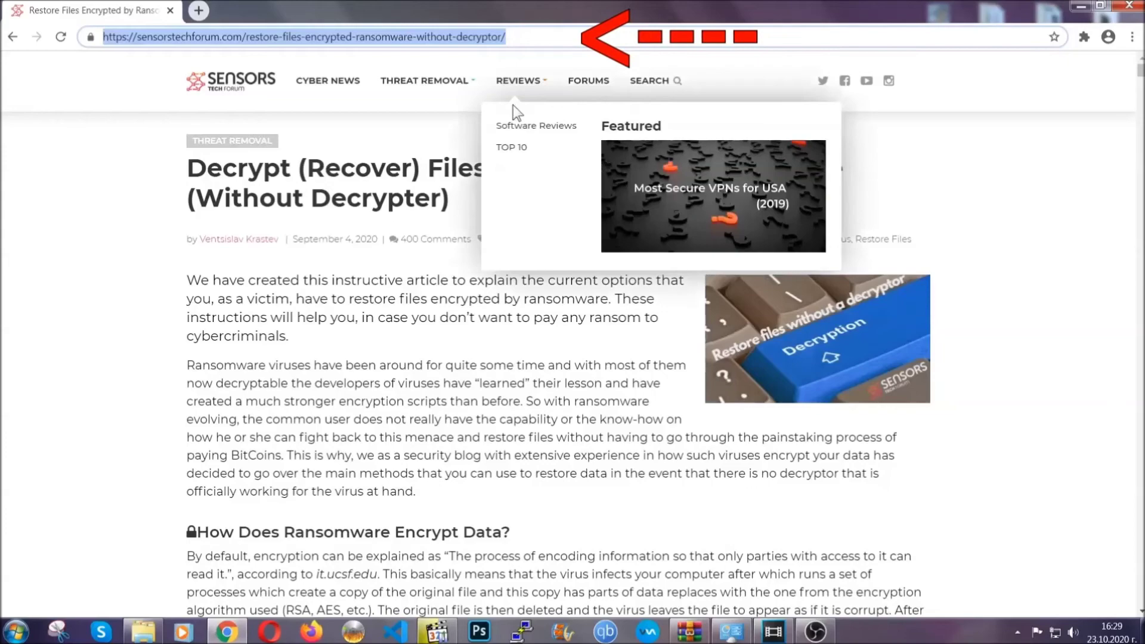
scroll(589, 325, down, 5)
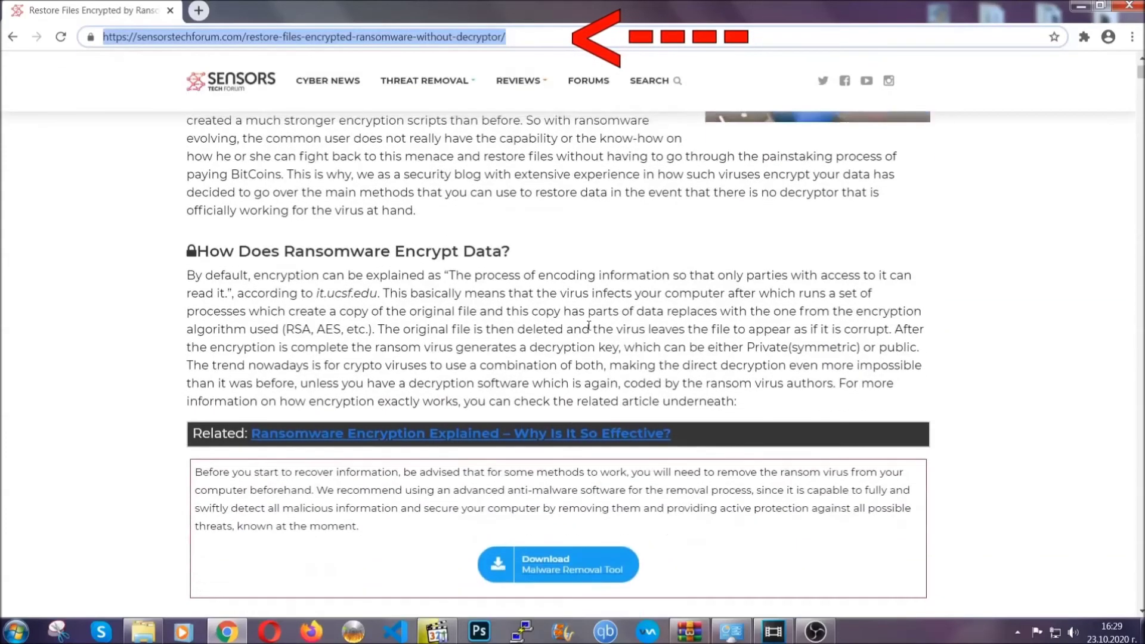
scroll(588, 325, down, 6)
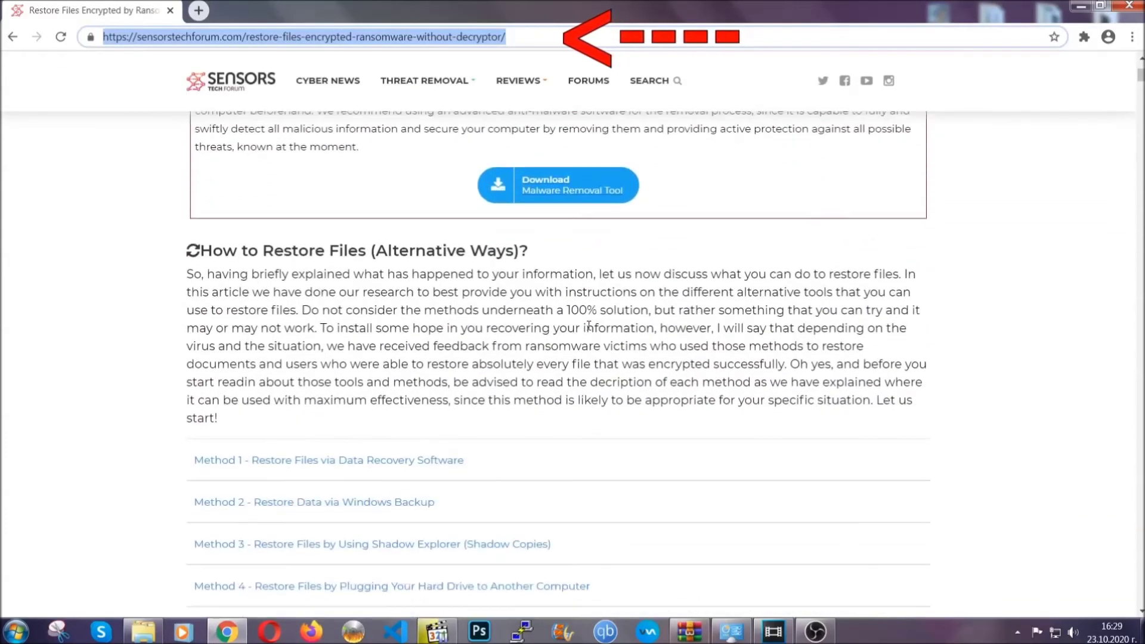
scroll(589, 327, down, 4)
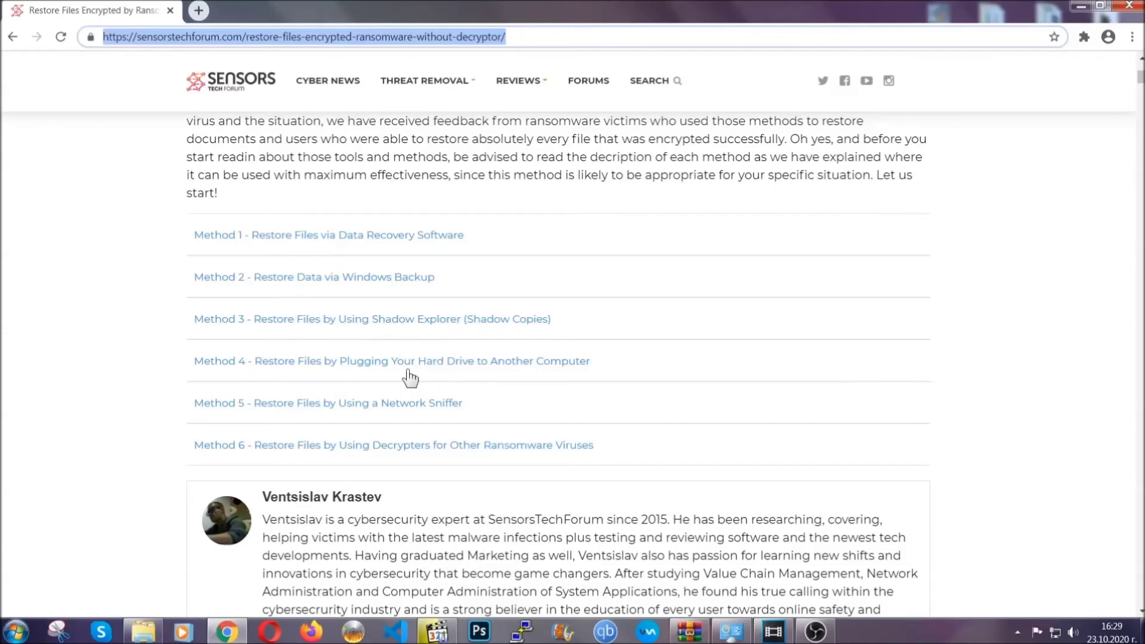
click(352, 277)
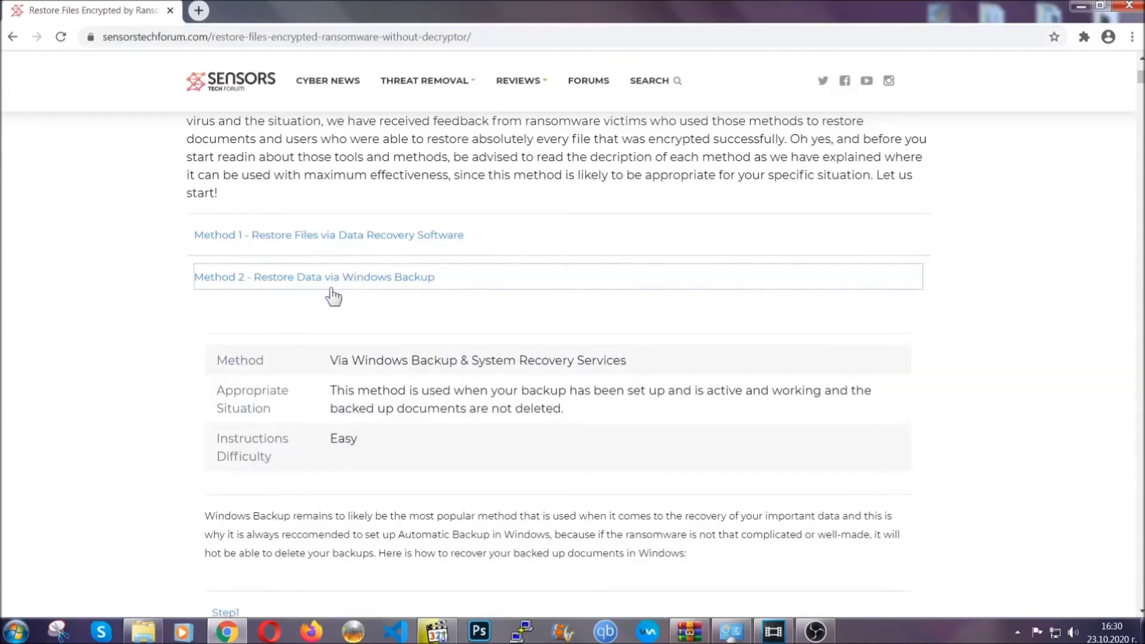
- Expand Step1, Step2 and Step3 of the Windows Backup method
drag(334, 337, 400, 451)
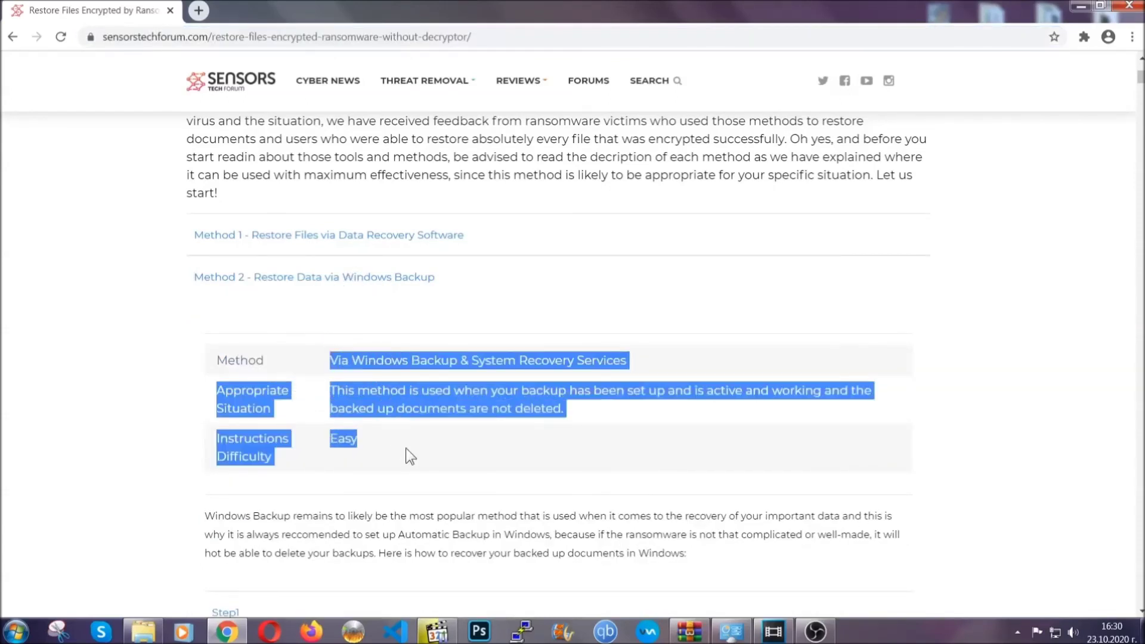
click(406, 448)
scroll(409, 444, down, 4)
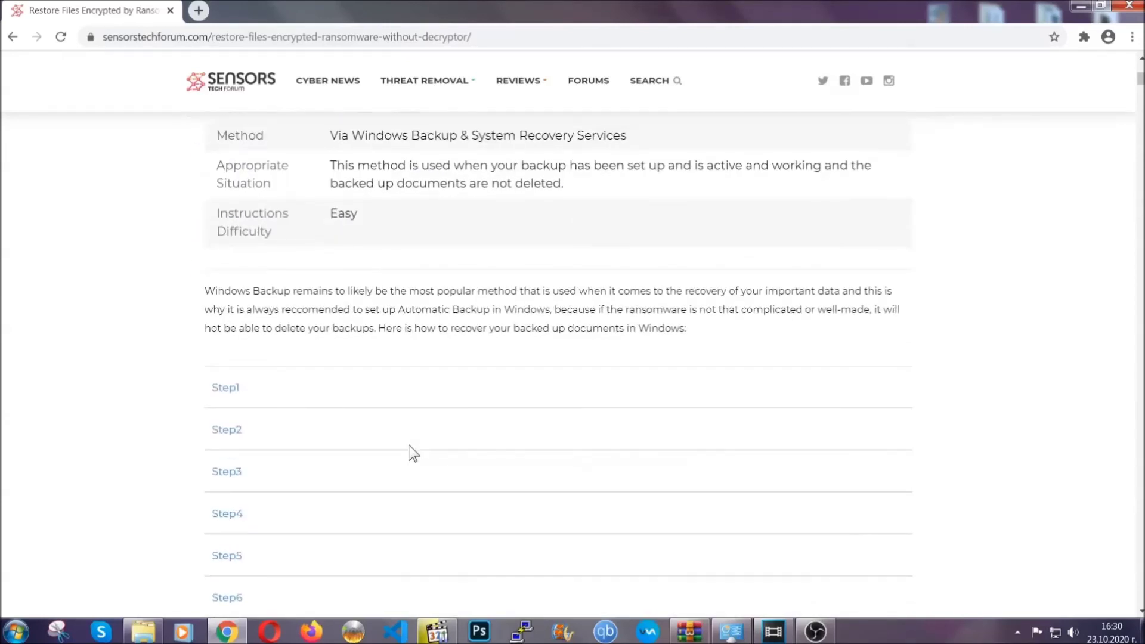
click(234, 313)
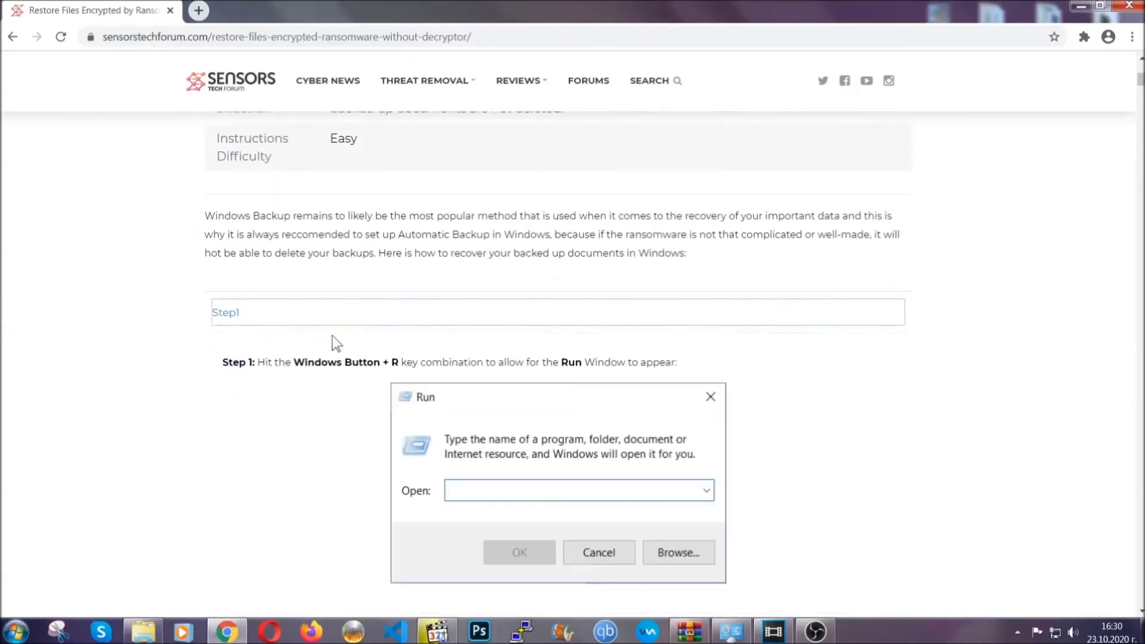
scroll(536, 370, down, 5)
click(267, 374)
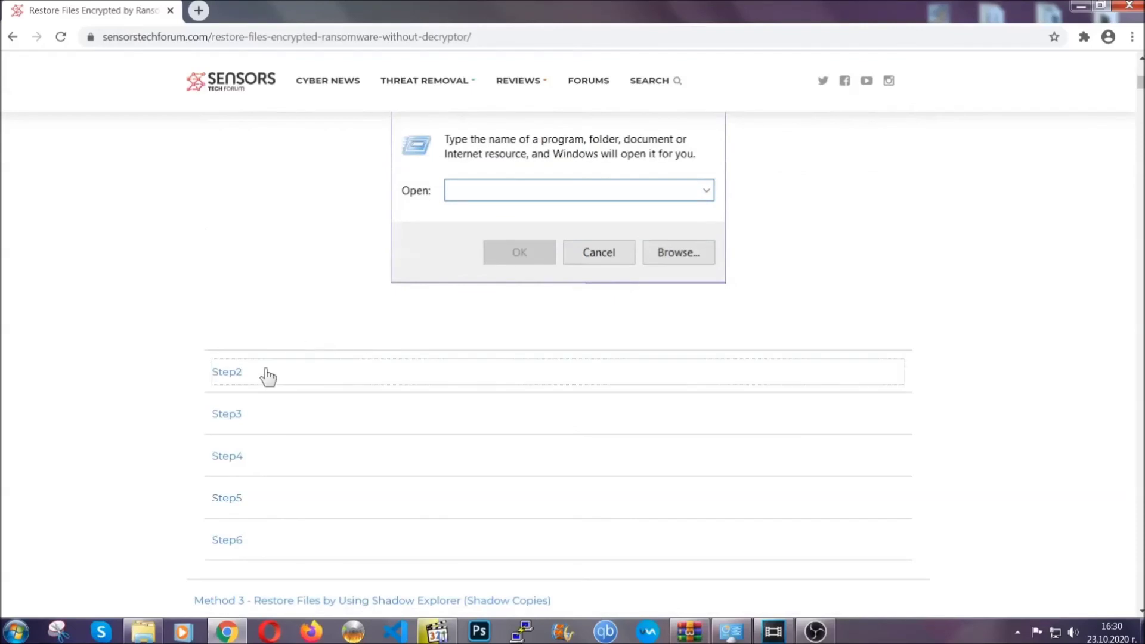
scroll(513, 376, down, 5)
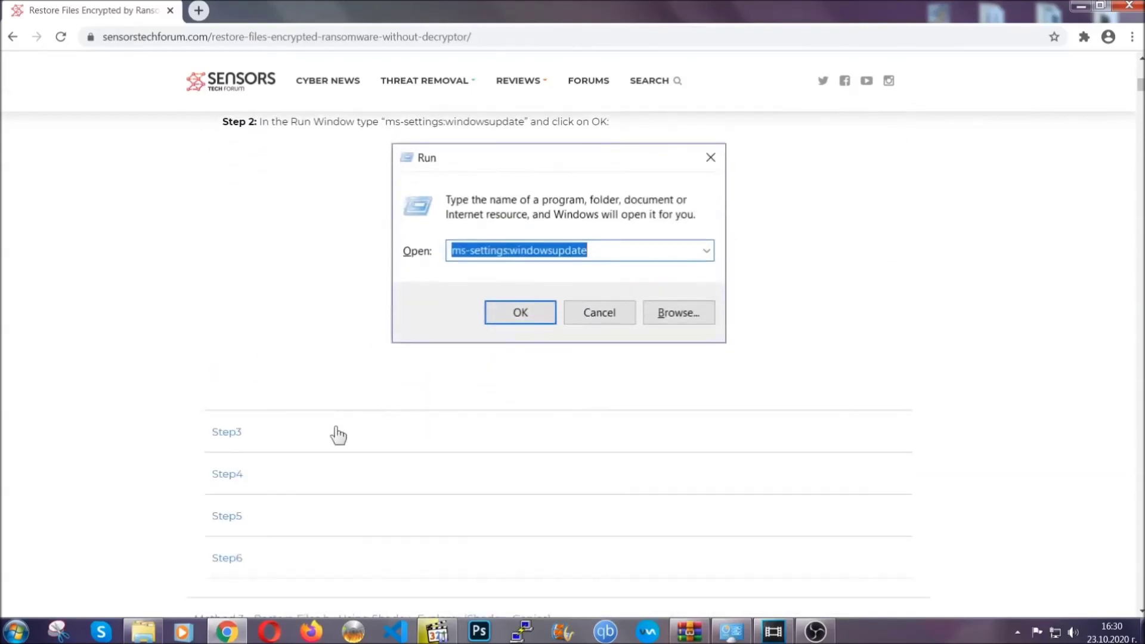
click(339, 432)
- Scroll through the expanded steps, scroll back up, and minimize Chrome to the desktop
scroll(506, 408, down, 3)
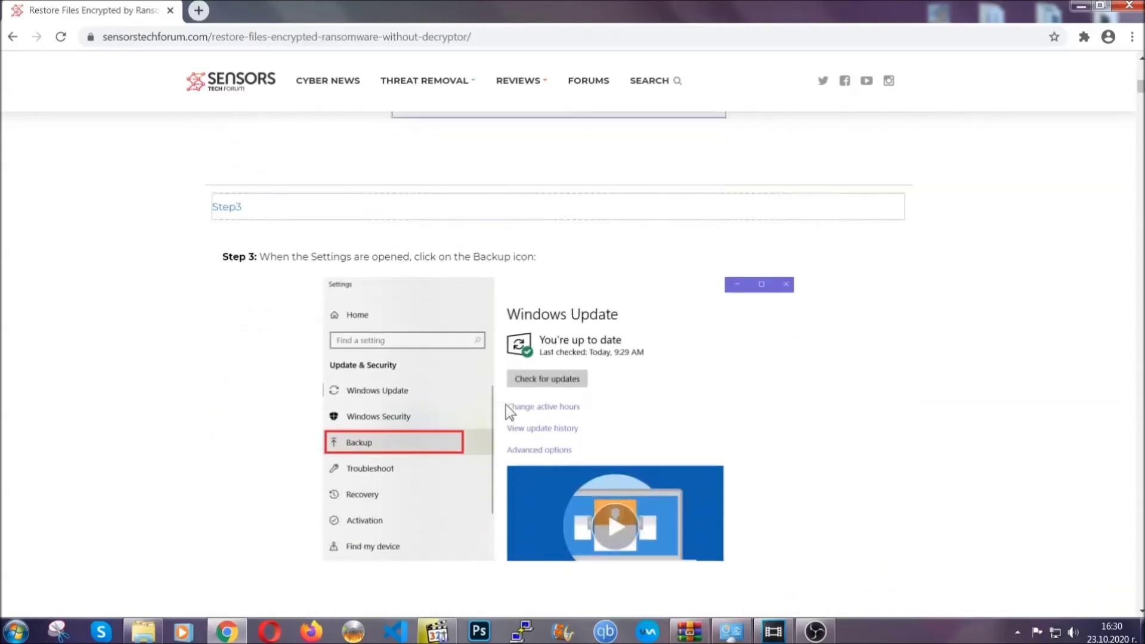
scroll(505, 404, down, 2)
scroll(503, 406, down, 2)
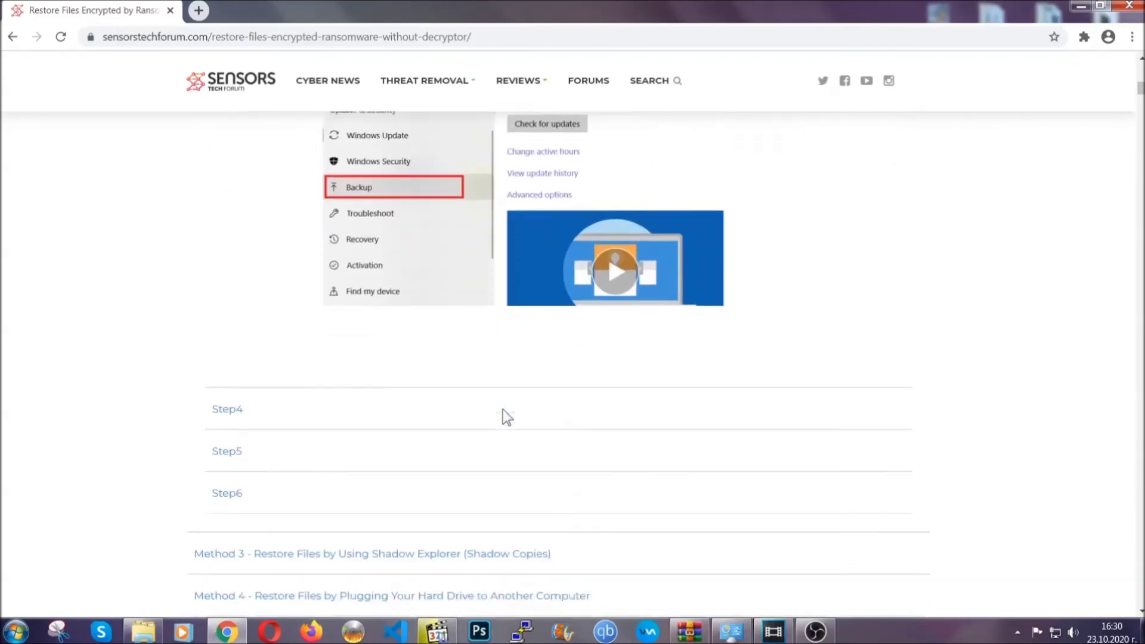
scroll(502, 409, down, 8)
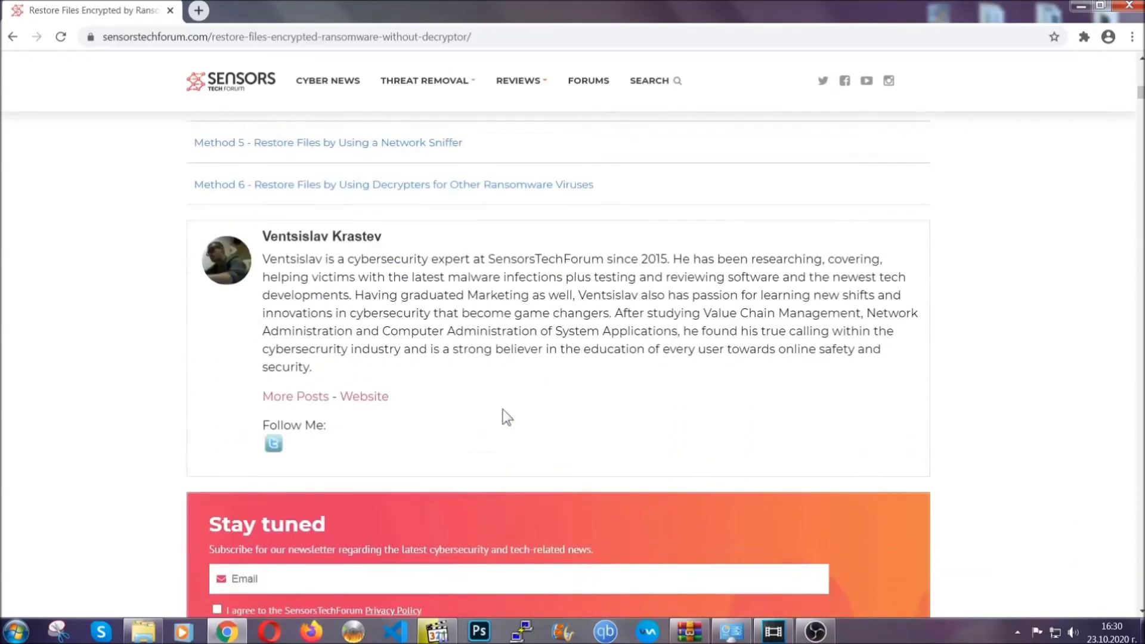
scroll(503, 409, up, 20)
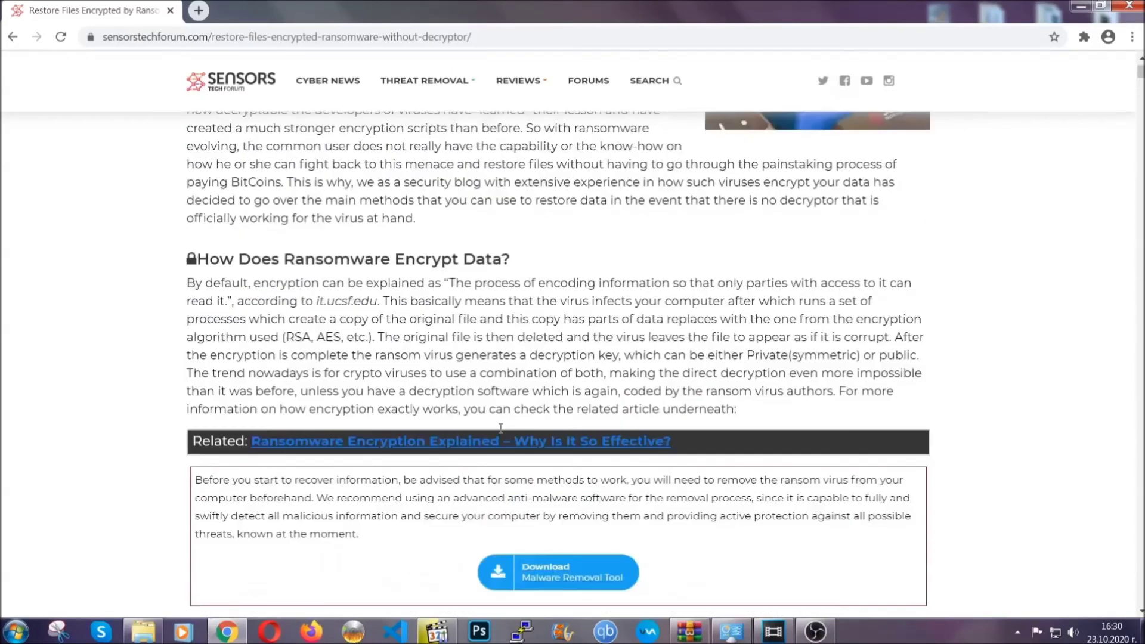
scroll(500, 427, up, 4)
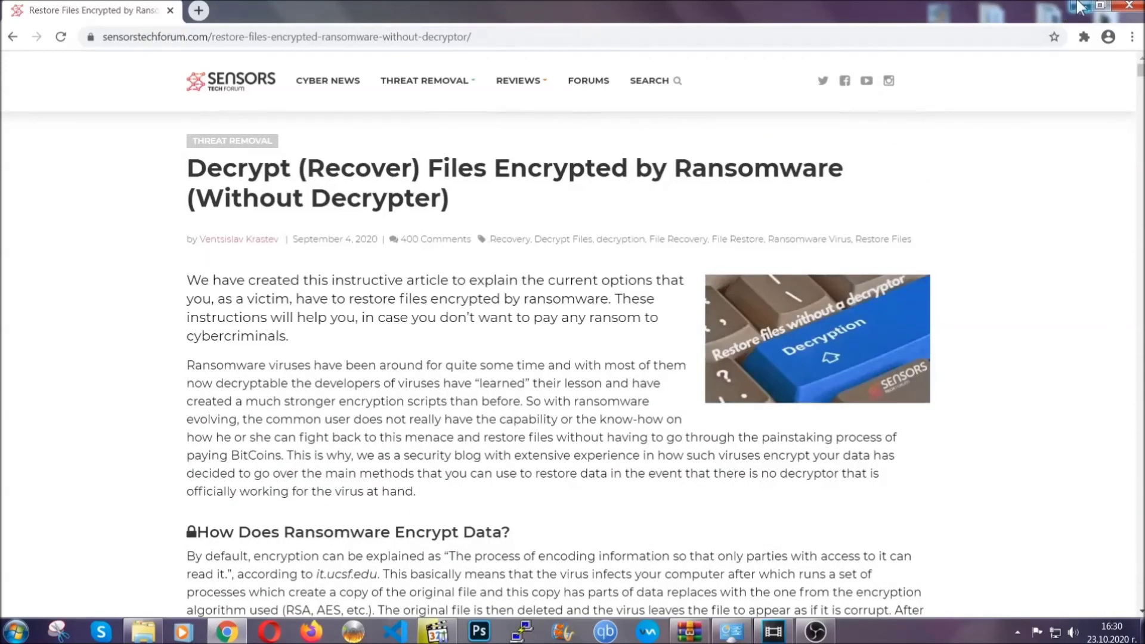
click(1076, 6)
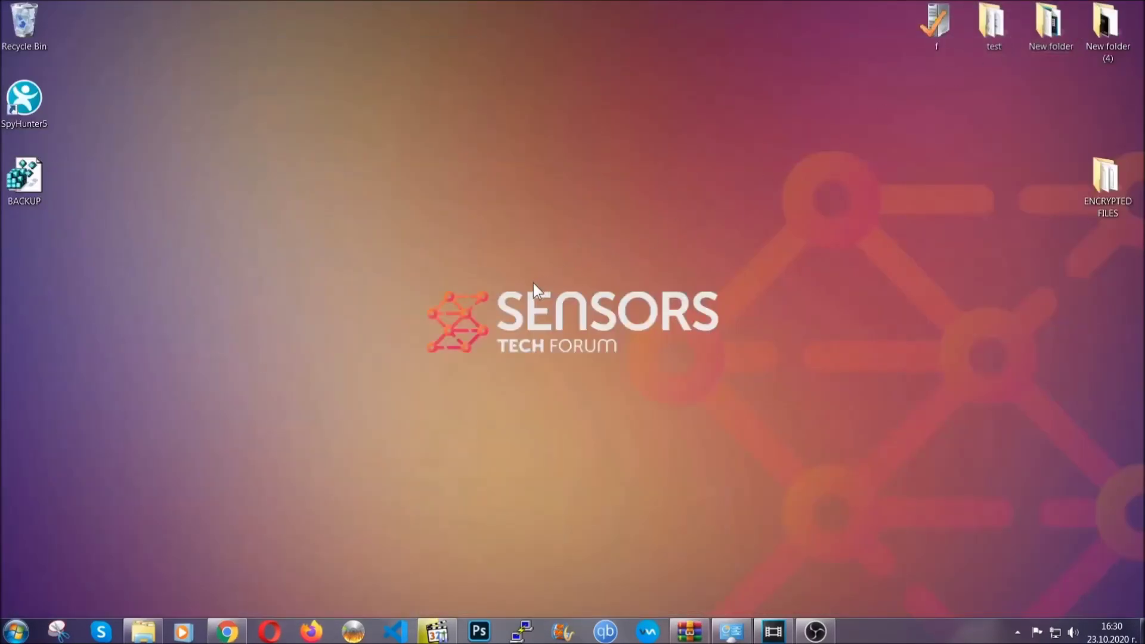